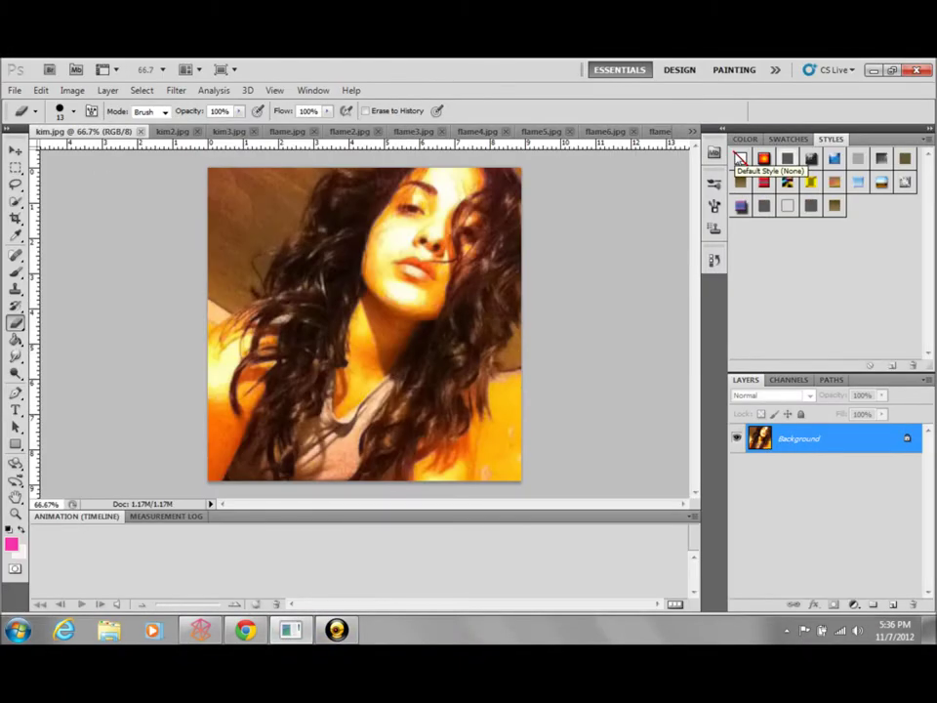
Lasso the face in kim.jpg and paste it into Untitled-1 as Layer 1.
key(l)
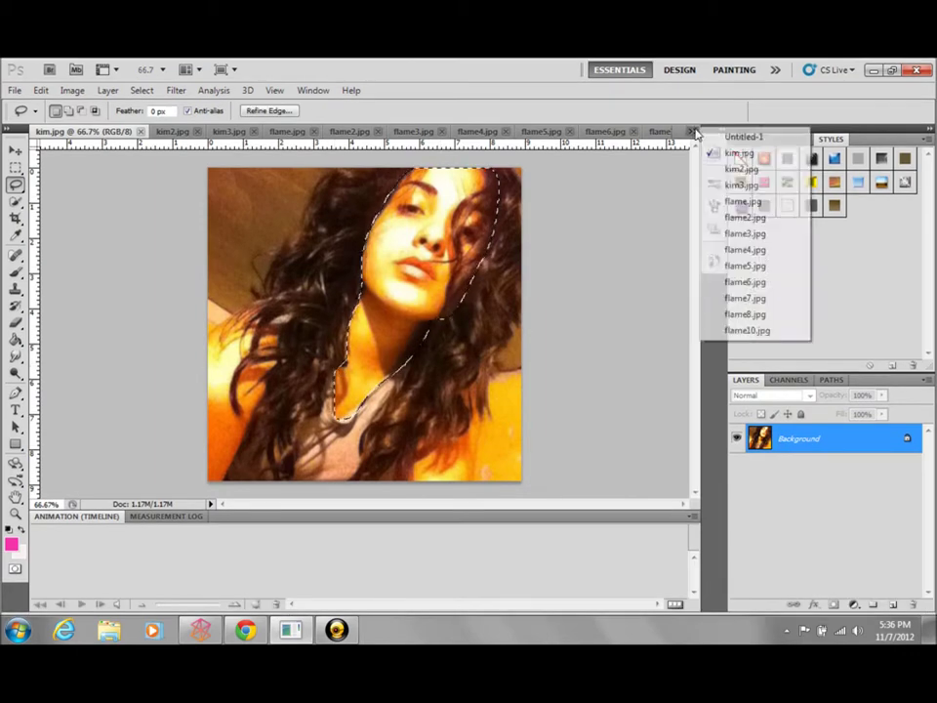
key(ctrl+v)
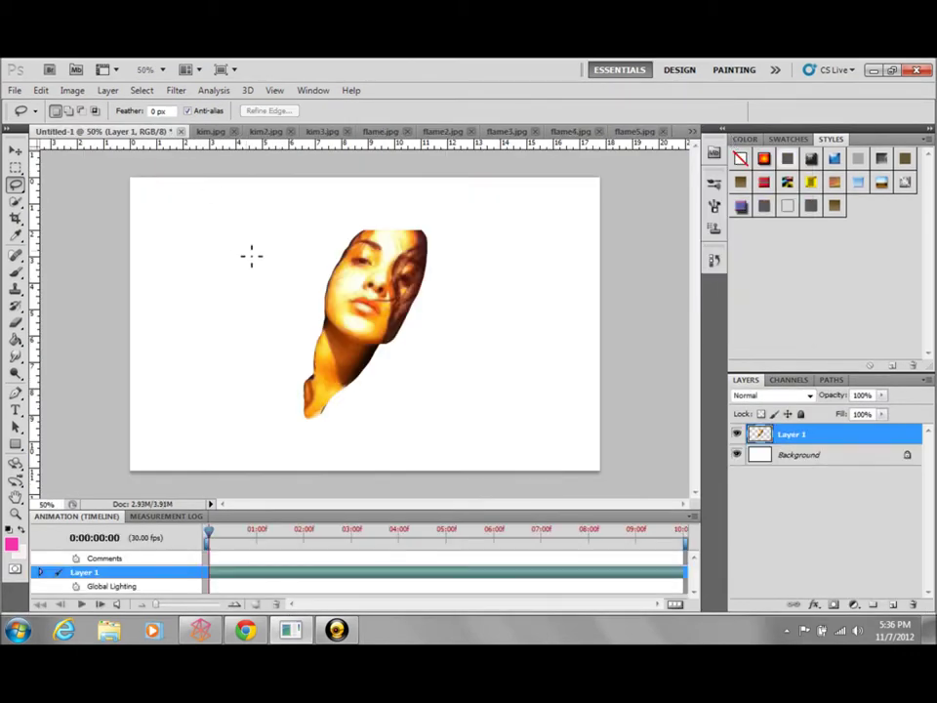
key(ctrl+Tab)
key(ctrl+Tab)
key(ctrl+Tab)
key(ctrl+Tab)
key(ctrl+Tab)
key(ctrl+Tab)
Lasso the left flame mass in flame3.jpg.
click(347, 134)
click(467, 134)
drag(223, 414, 265, 203)
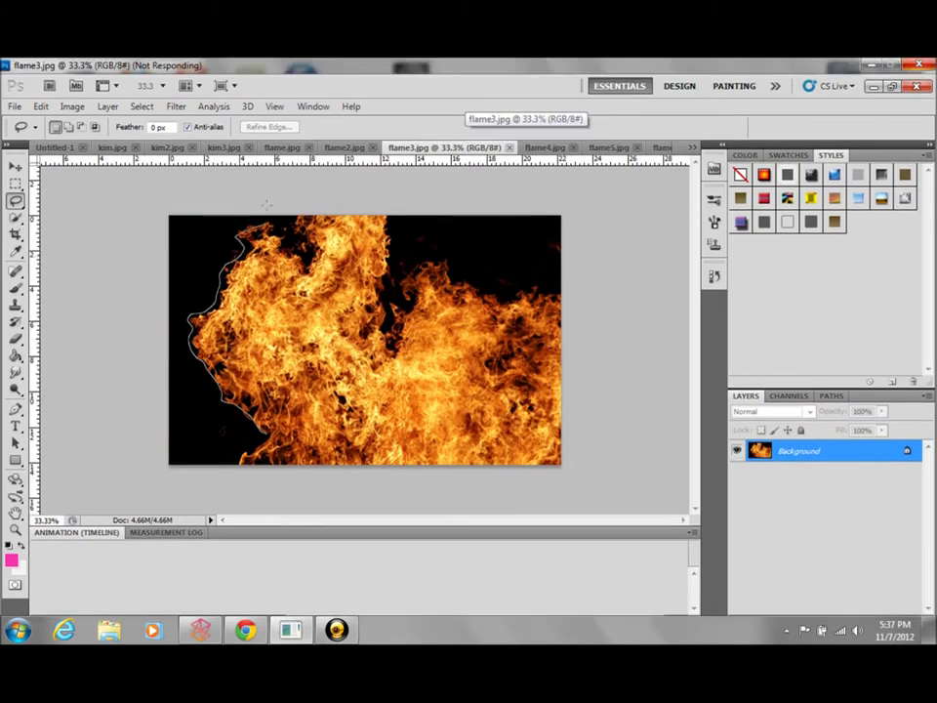
drag(451, 255, 451, 255)
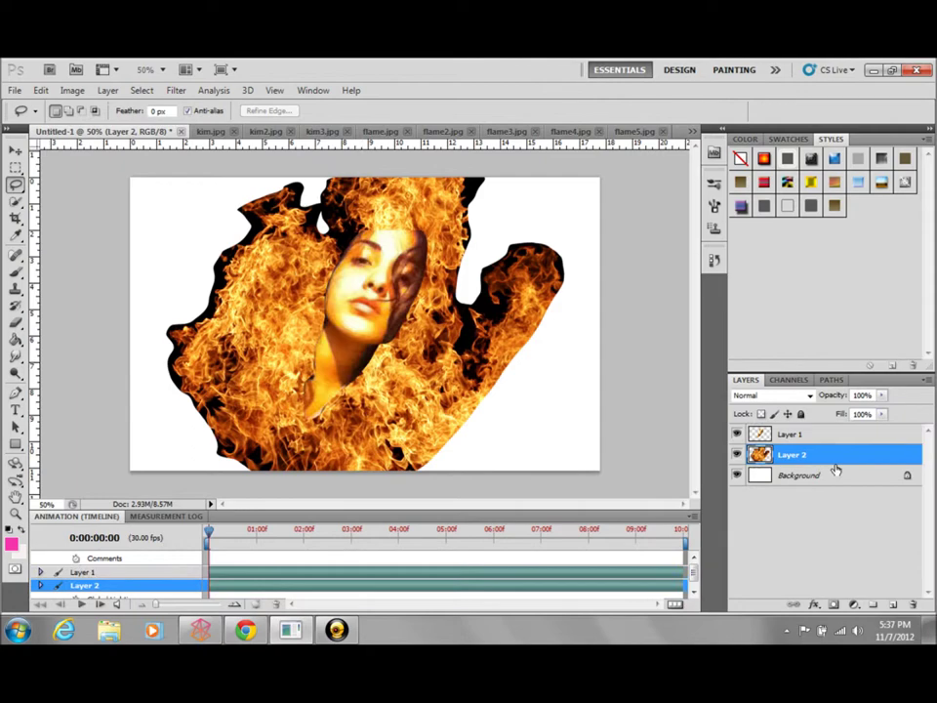
Change the face layer's blend mode in Blending Options.
right_click(840, 435)
click(835, 95)
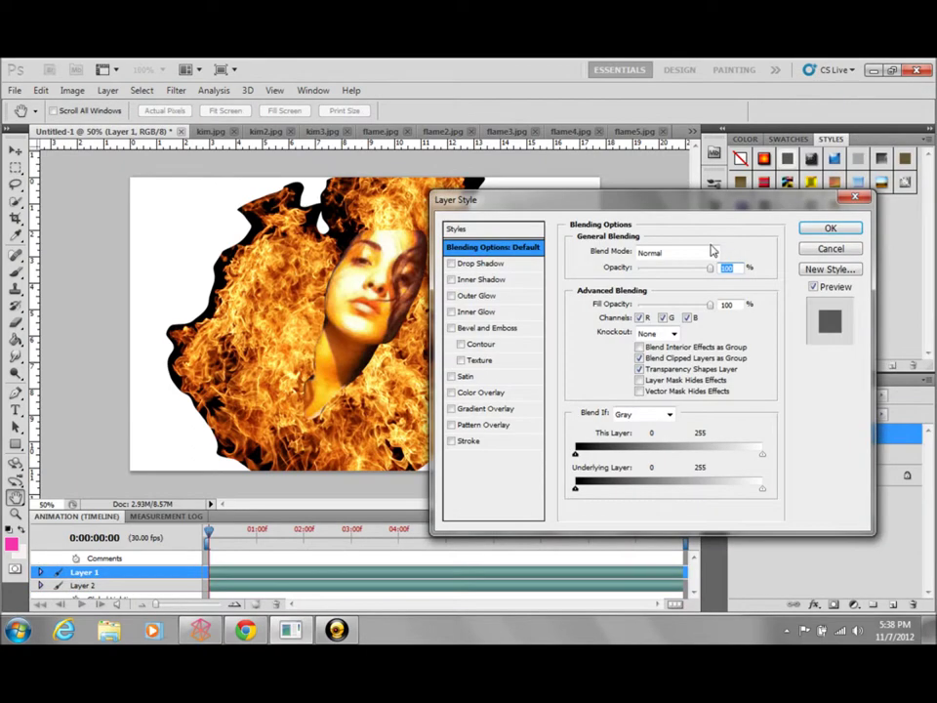
click(712, 250)
scroll(793, 252, down, 3)
scroll(792, 252, down, 2)
scroll(793, 252, down, 2)
scroll(793, 252, down, 2)
scroll(793, 252, down, 2)
scroll(793, 252, up, 1)
scroll(793, 252, up, 1)
scroll(793, 251, up, 1)
scroll(793, 252, up, 1)
click(932, 229)
Stretch the pasted flame layer up and right, then delete the flames on the right.
click(849, 455)
key(ctrl+t)
mouse_move(566, 351)
mouse_down()
mouse_move(600, 349)
mouse_move(572, 316)
mouse_up()
drag(566, 178, 768, 109)
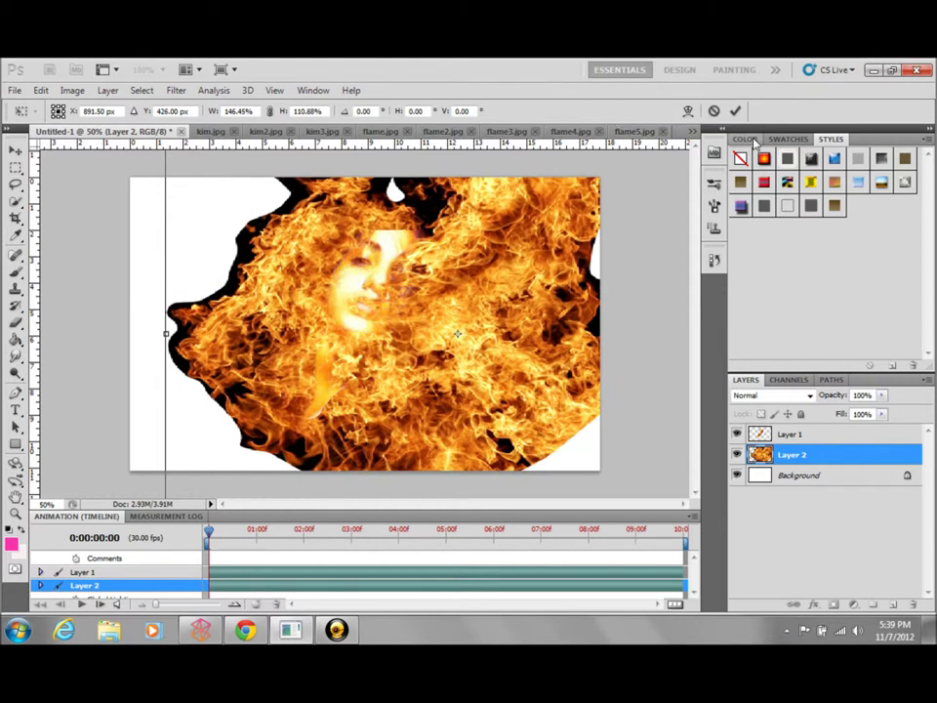
key(Return)
key(l)
key(Delete)
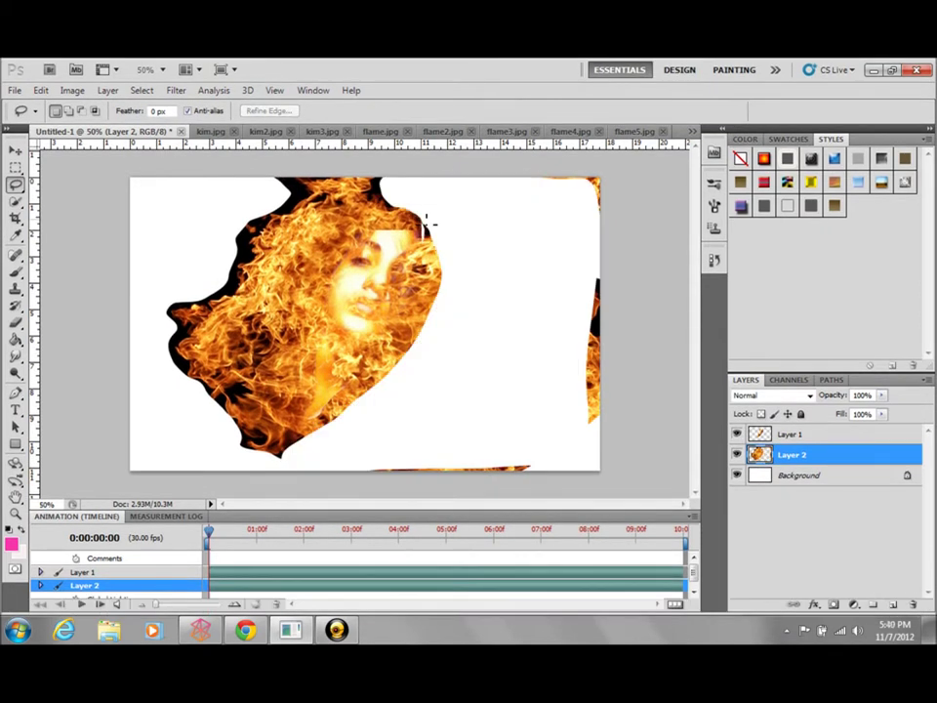
Delete the Paste state in the History panel to discard the flame attempt.
click(714, 206)
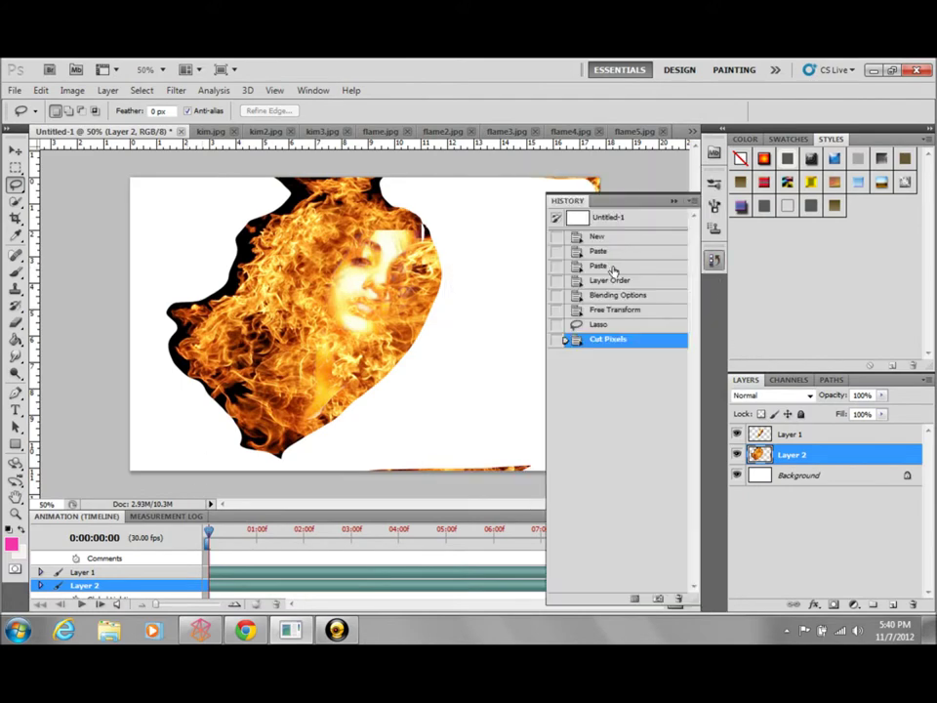
click(605, 251)
right_click(632, 253)
click(648, 276)
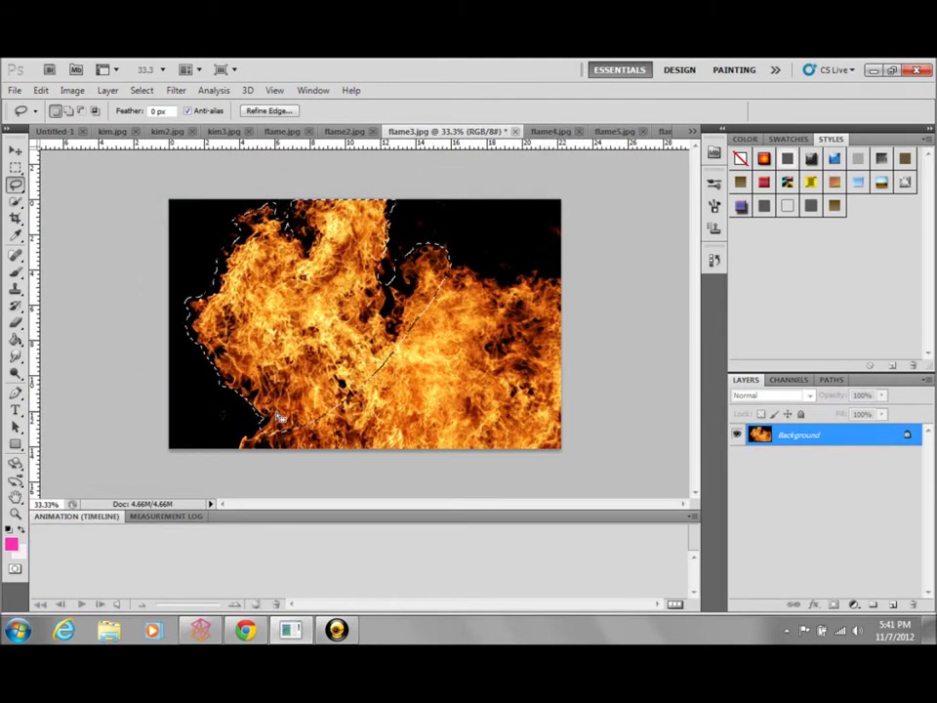
Lasso the left flames in flame3.jpg and place them over the face.
click(16, 184)
key(ctrl+d)
drag(388, 293, 375, 191)
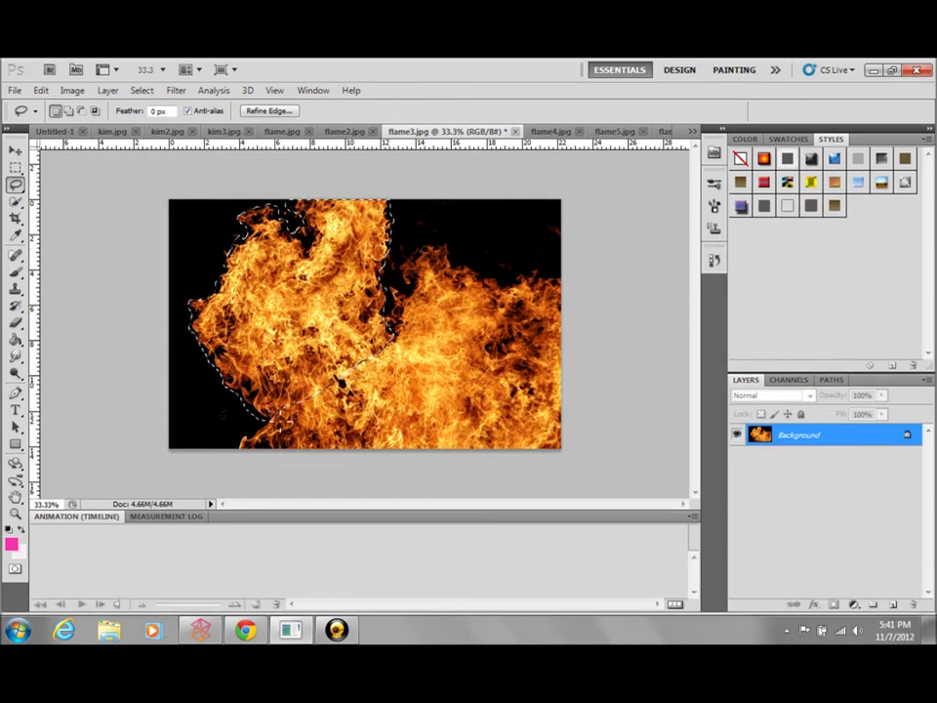
mouse_move(312, 425)
mouse_down()
mouse_move(336, 210)
mouse_move(302, 297)
mouse_move(341, 283)
mouse_up()
key(Return)
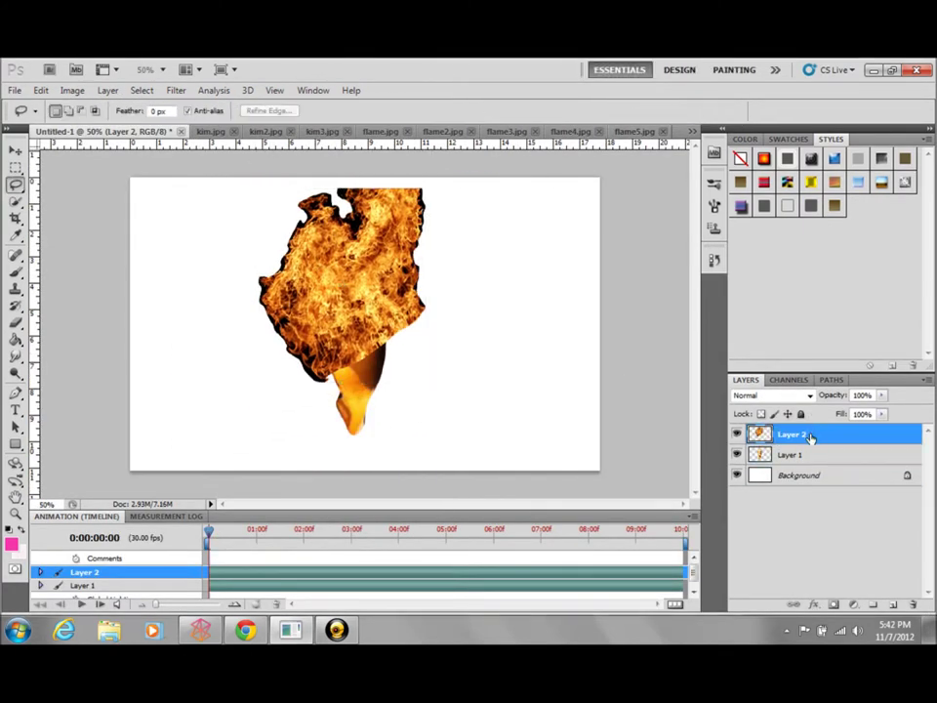
Move the flame layer below the face, rotated and scaled to about 118%.
drag(823, 442, 826, 469)
key(ctrl+t)
drag(479, 322, 459, 244)
drag(427, 299, 458, 296)
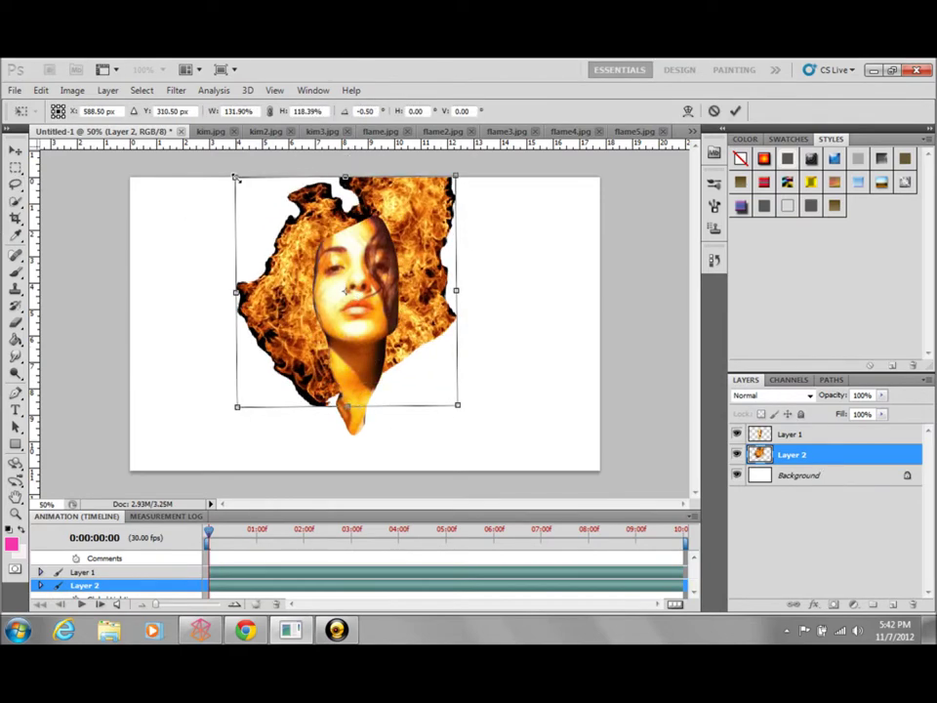
key(Return)
click(443, 131)
Lasso the central flame in flame4.jpg and place it beside the head as Layer 3.
click(555, 131)
click(606, 131)
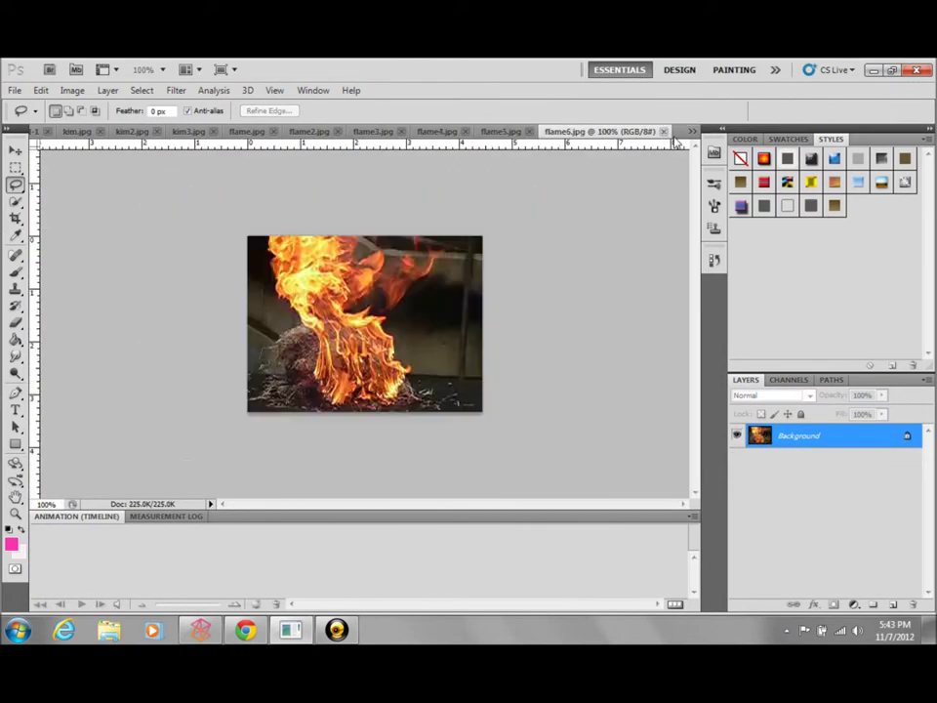
click(692, 131)
click(732, 314)
key(ctrl+Tab)
key(ctrl+Tab)
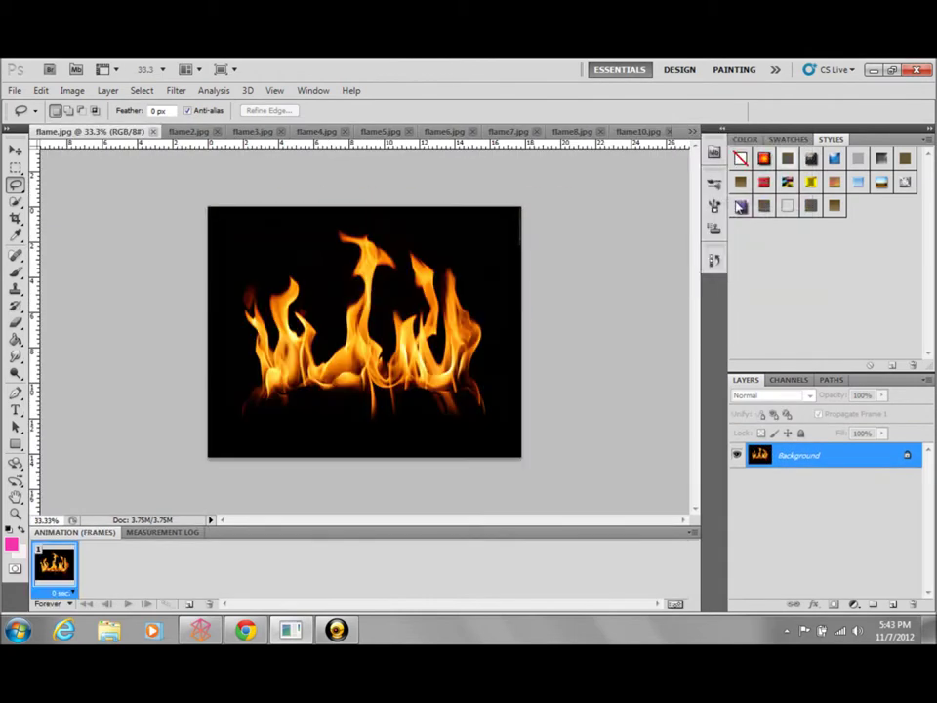
key(ctrl+Tab)
key(ctrl+Tab)
key(ctrl+Tab)
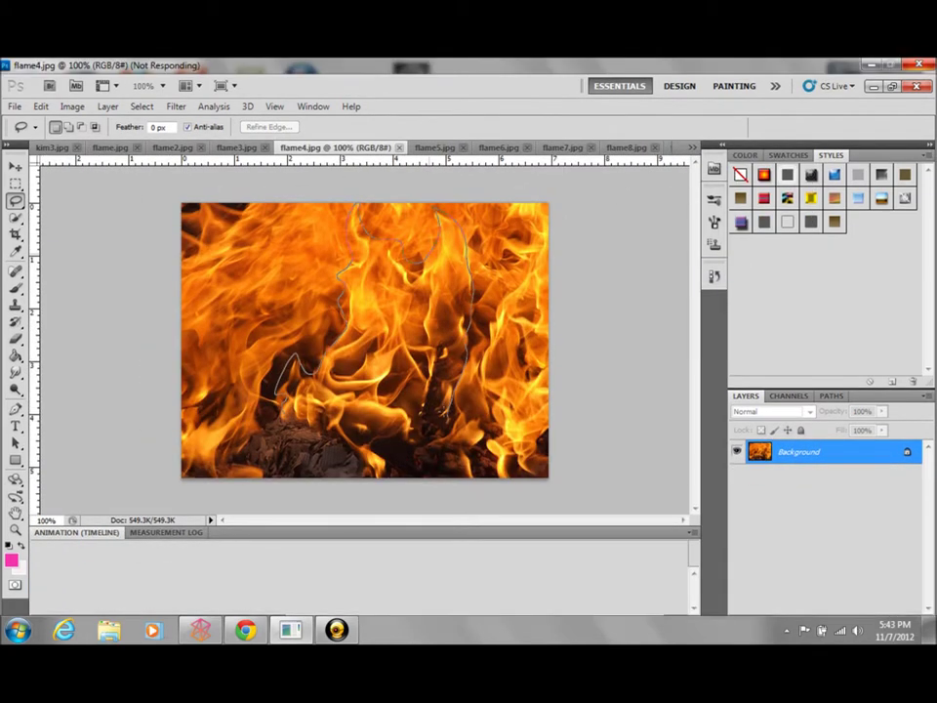
drag(283, 381, 289, 392)
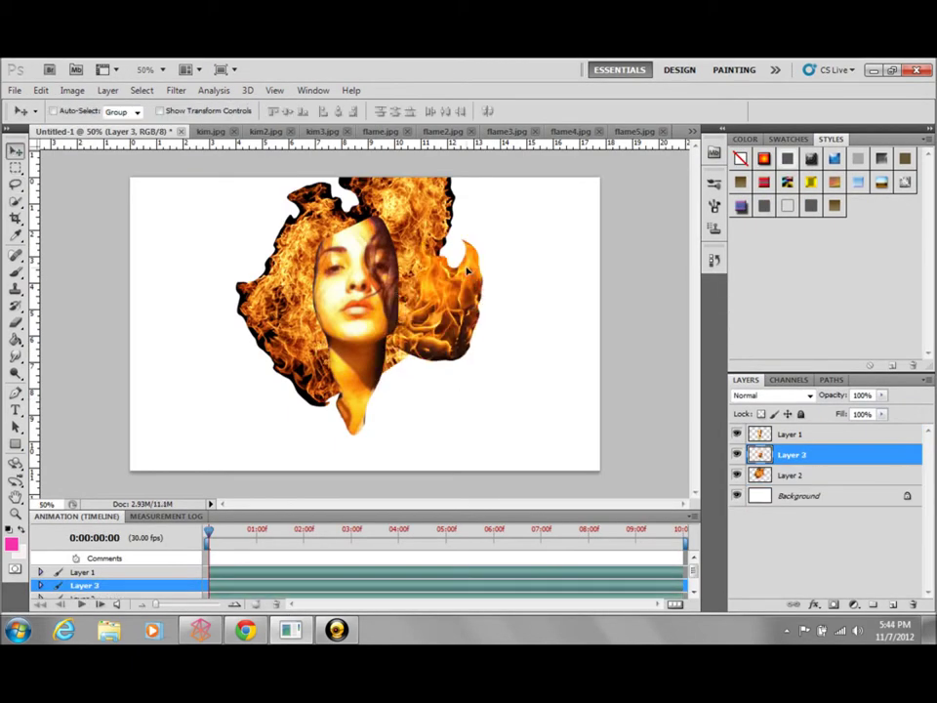
drag(377, 384, 397, 346)
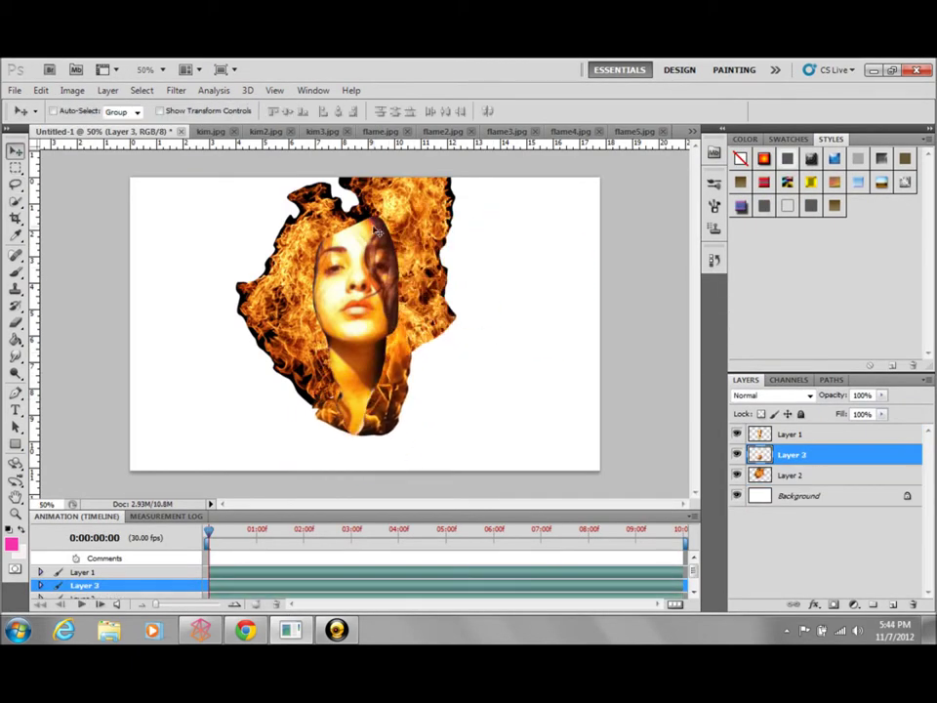
Nudge the back flames right and move the face layer down above Background.
click(818, 434)
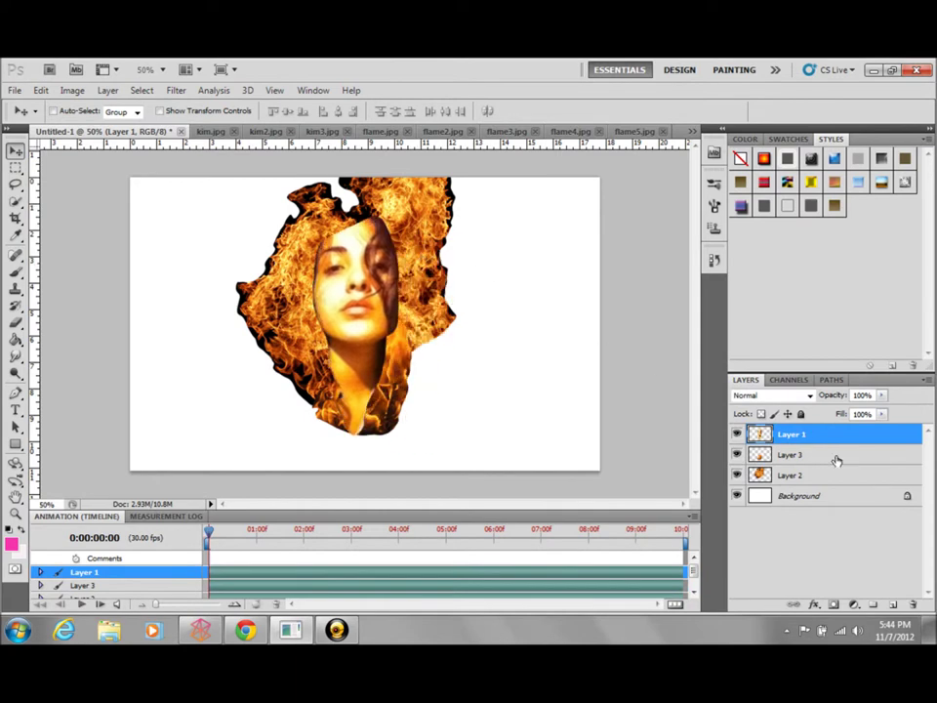
click(820, 475)
drag(414, 230, 423, 231)
click(823, 454)
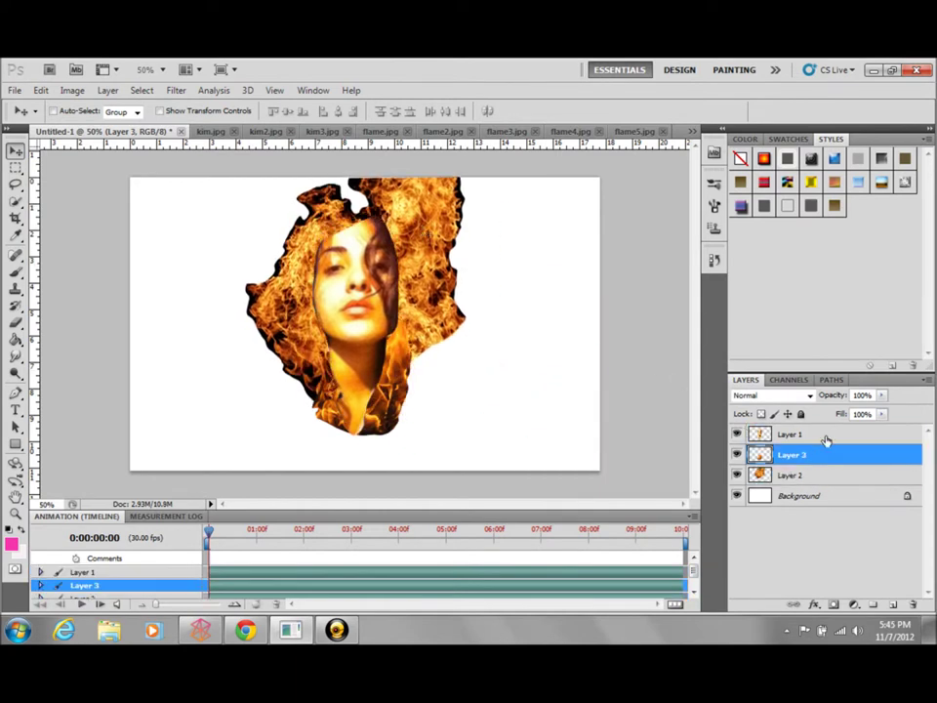
mouse_move(820, 435)
mouse_down()
mouse_move(839, 483)
mouse_move(830, 432)
mouse_up()
Convert the Background into an editable Layer 0.
right_click(859, 495)
double_click(799, 495)
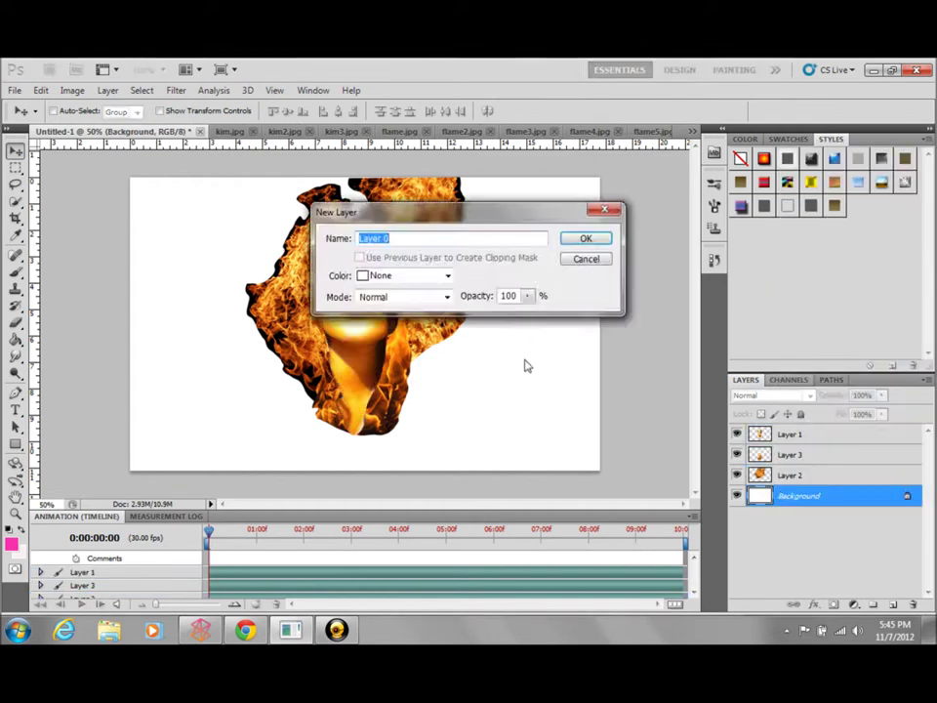
key(Return)
Set the face layer's blend mode to Lighten.
right_click(820, 438)
click(836, 98)
scroll(781, 252, down, 3)
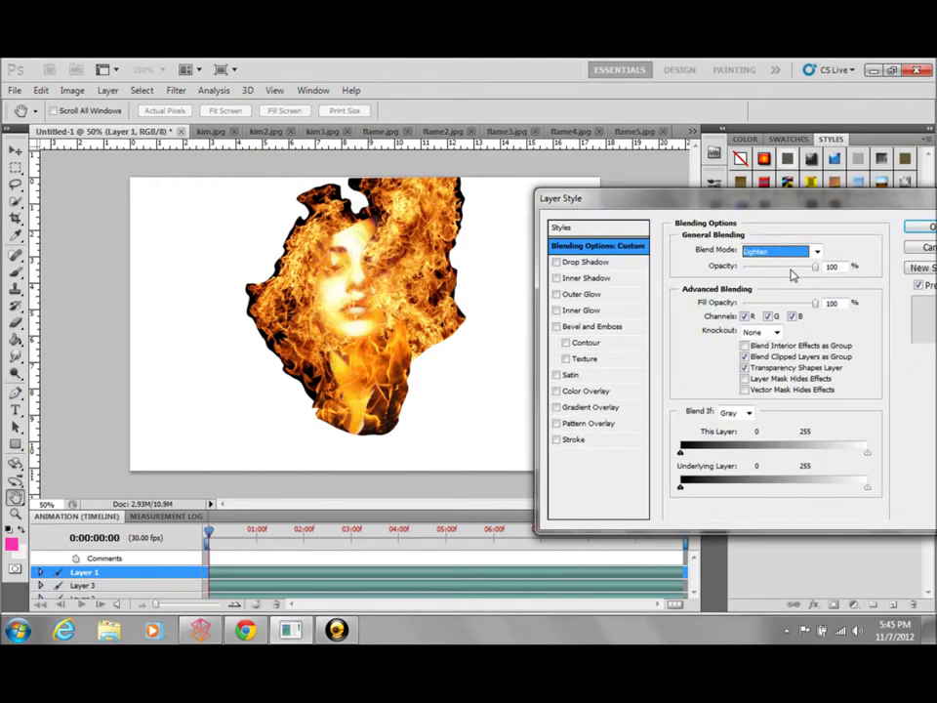
key(Down)
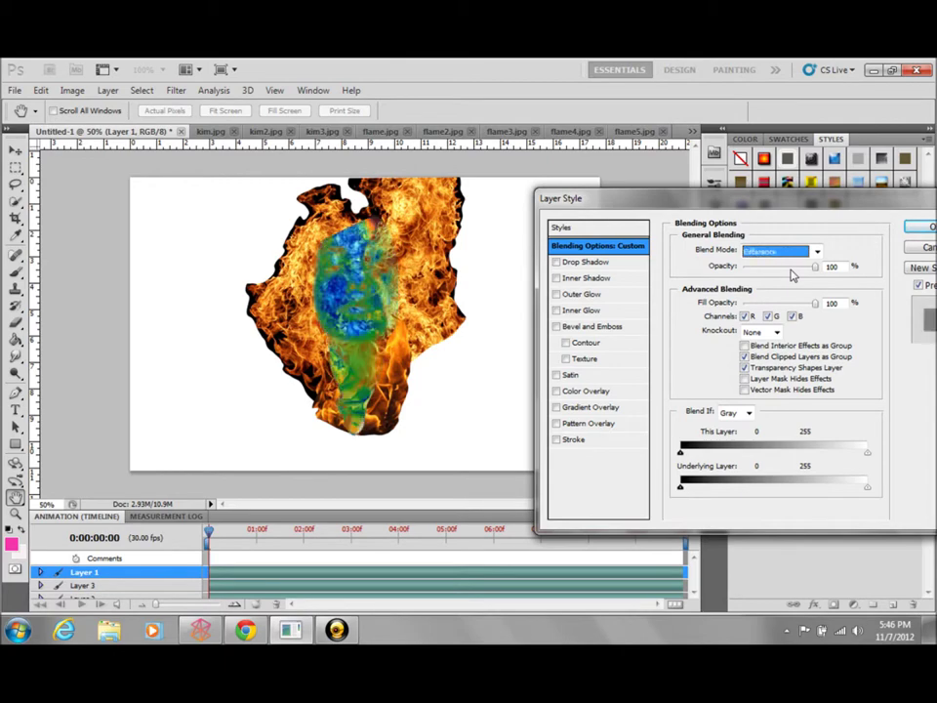
key(Down)
key(Up)
key(Up)
key(Up)
key(Return)
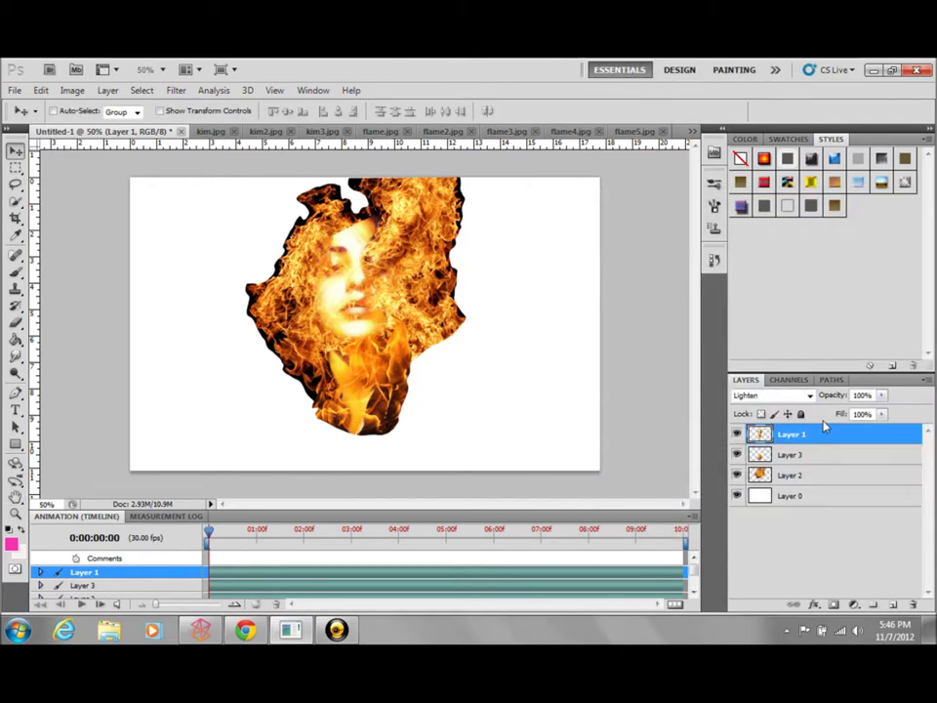
Narrow the Layer 2 back flames to about 69.65% width around the head.
click(791, 475)
key(ctrl+t)
drag(465, 293, 630, 237)
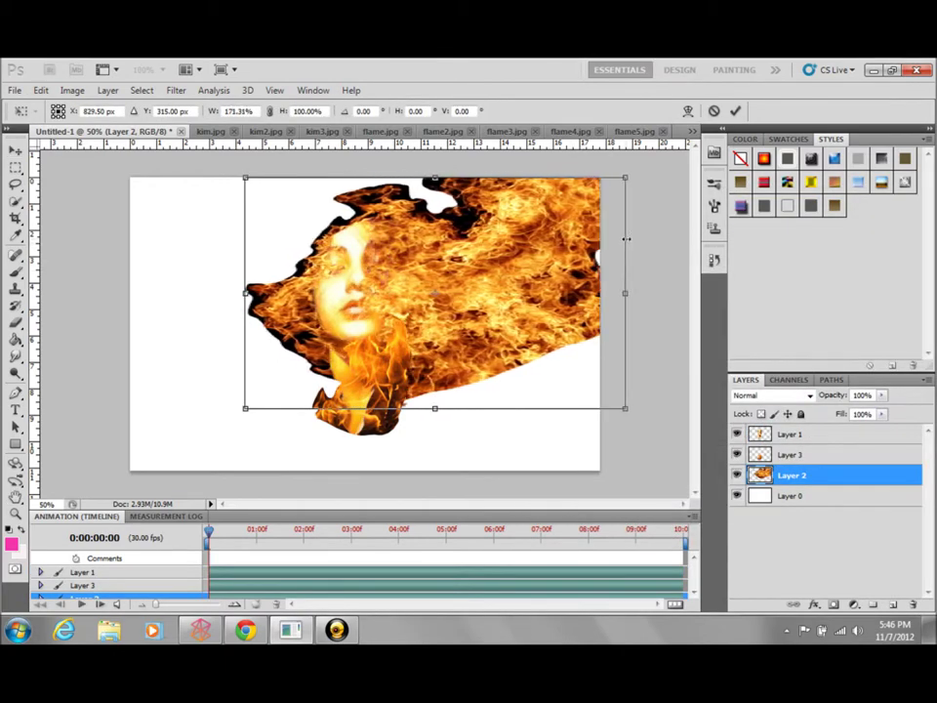
drag(631, 236, 400, 236)
mouse_move(254, 246)
mouse_down()
mouse_move(294, 246)
mouse_move(277, 246)
mouse_up()
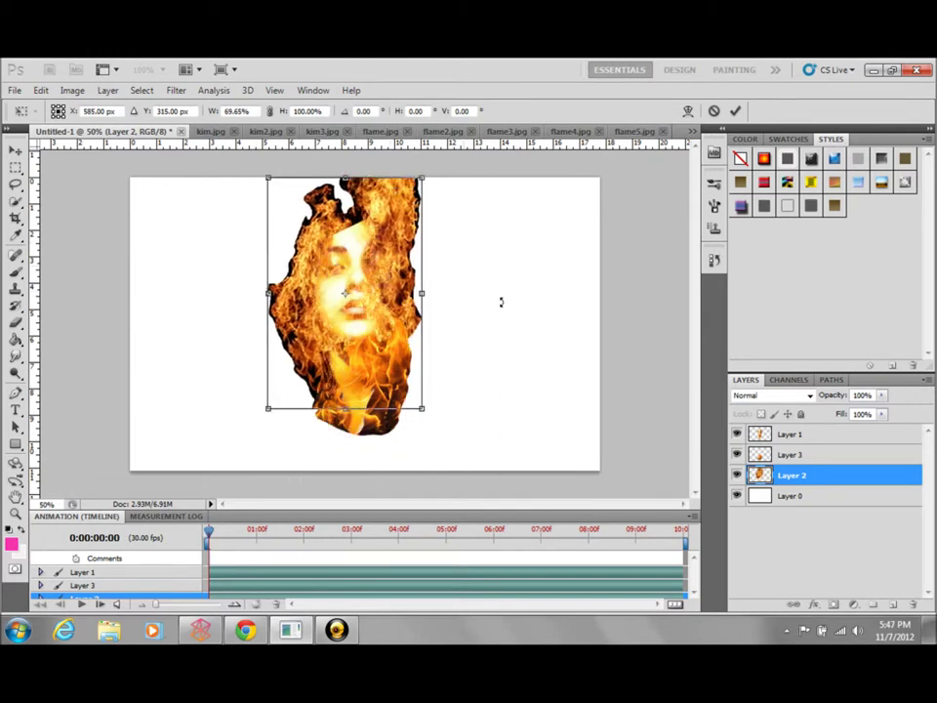
key(ctrl+z)
key(Return)
Fill the white background layer with near-black using the Paint Bucket.
right_click(846, 499)
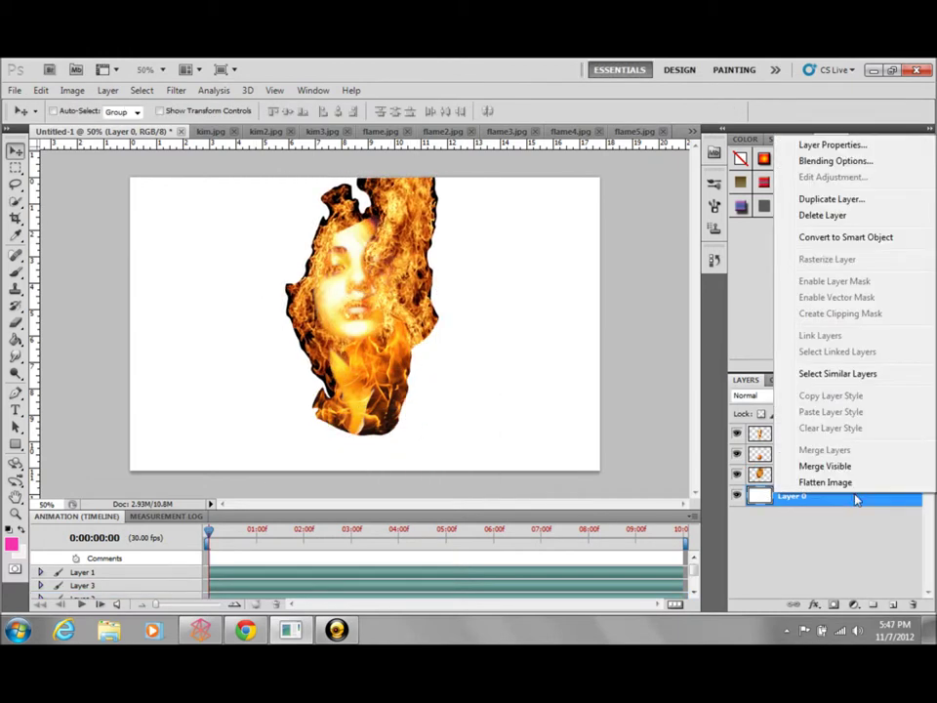
key(Escape)
click(15, 339)
click(12, 544)
click(632, 185)
click(553, 430)
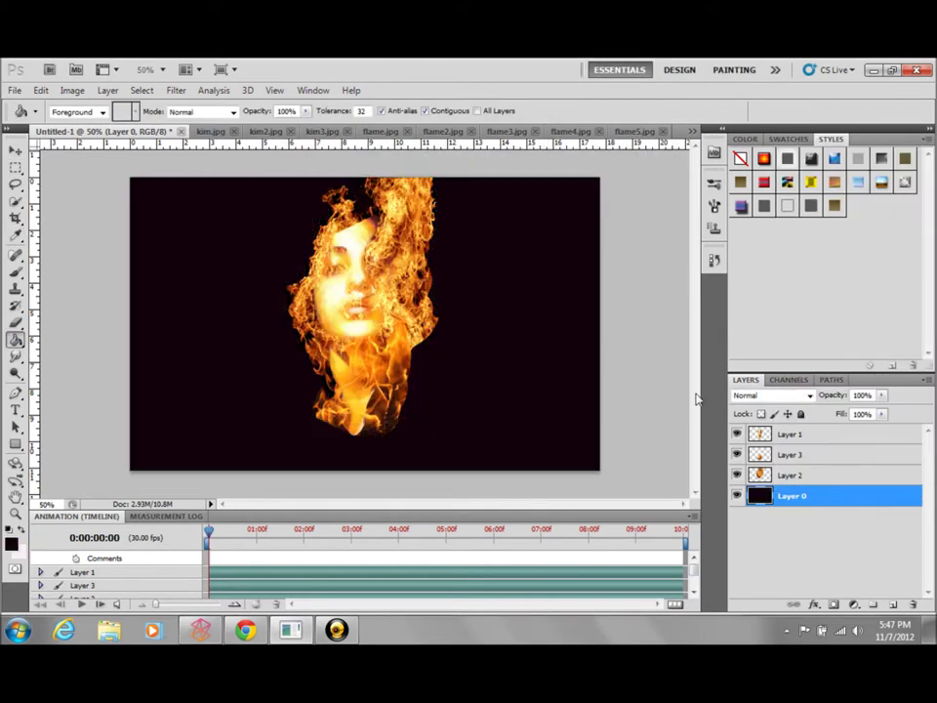
Move the Layer 2 flame over the head and resize it to 97.62% width.
click(820, 475)
key(v)
drag(367, 276, 380, 276)
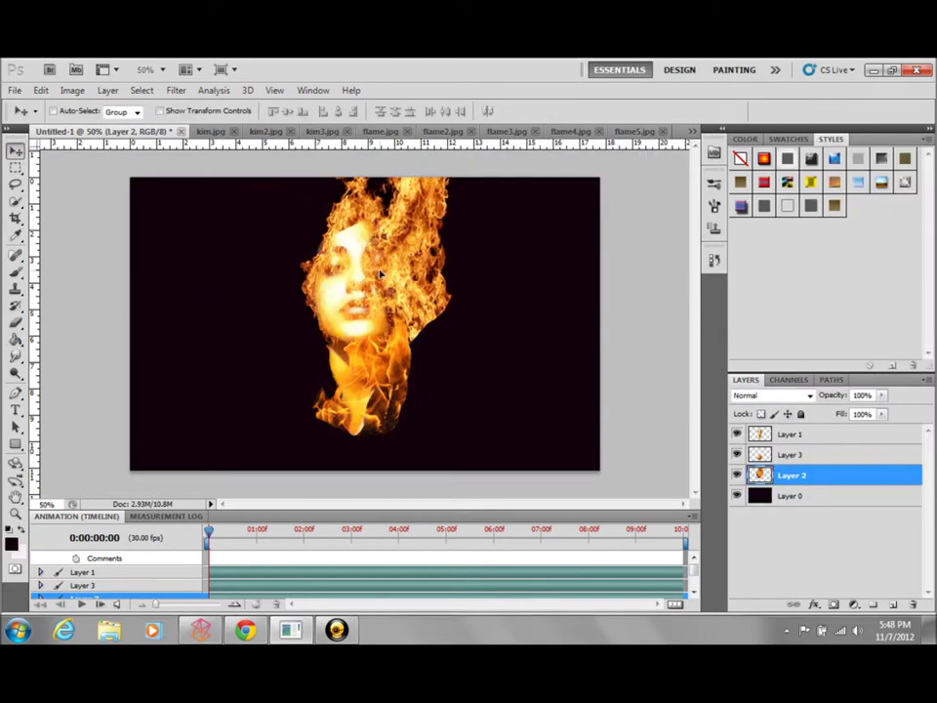
key(ctrl+t)
mouse_move(450, 262)
mouse_down()
mouse_move(627, 262)
mouse_move(450, 261)
mouse_up()
key(Return)
Erase stray Layer 2 flame at upper right and open the Filter Gallery on the face.
click(16, 325)
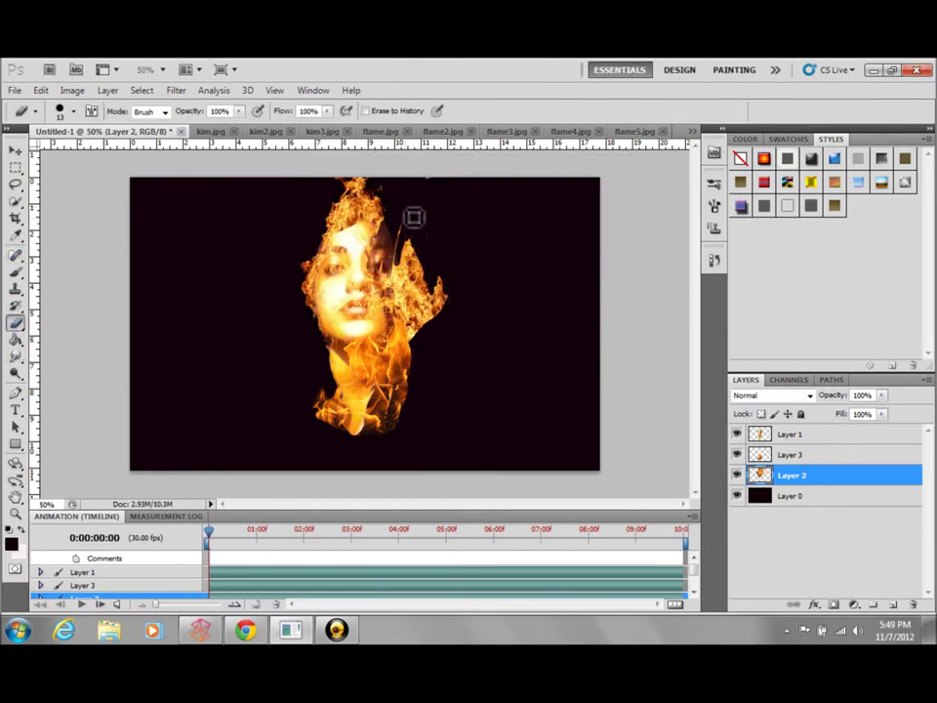
drag(431, 331, 436, 251)
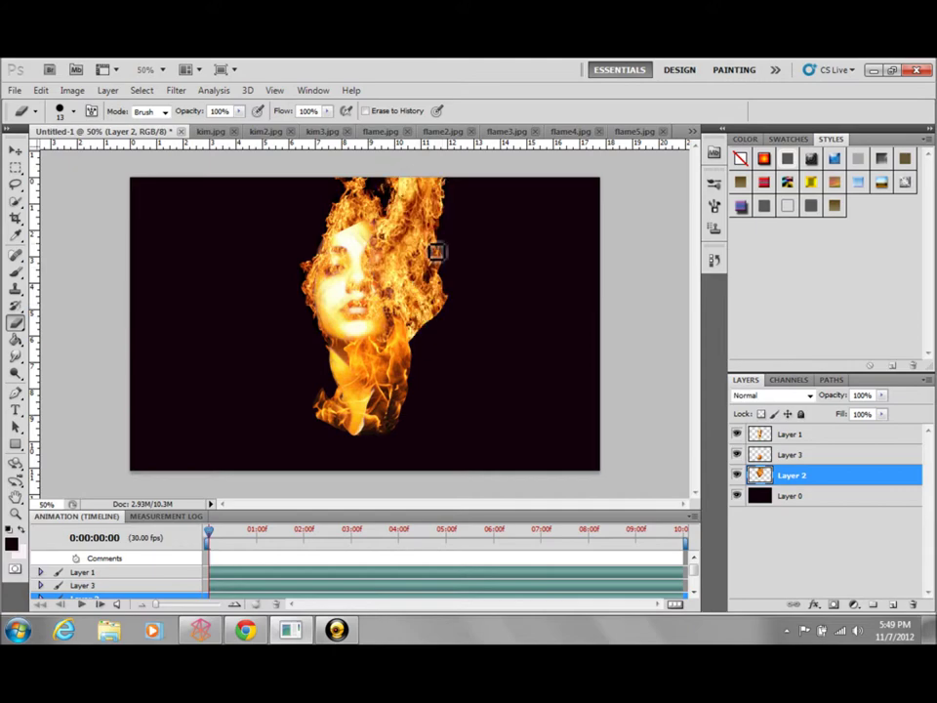
click(816, 437)
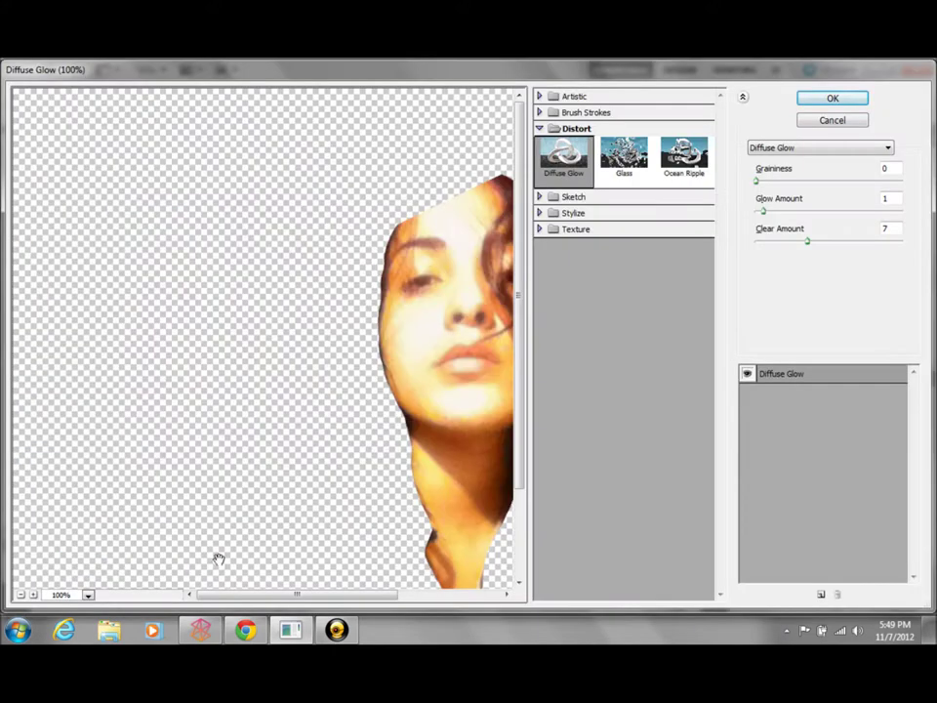
click(88, 594)
key(Down)
key(Down)
key(Down)
key(Down)
key(Down)
key(Down)
key(Down)
key(Down)
key(Down)
key(Down)
key(Down)
key(Down)
key(Down)
key(Down)
key(Down)
key(Down)
key(Down)
key(Down)
key(Down)
key(Down)
key(Down)
Browse the filter previews and apply Brush Strokes > Crosshatch to the face layer.
key(Down)
key(Down)
key(Down)
key(Up)
key(Up)
key(Up)
key(Up)
key(Up)
key(Up)
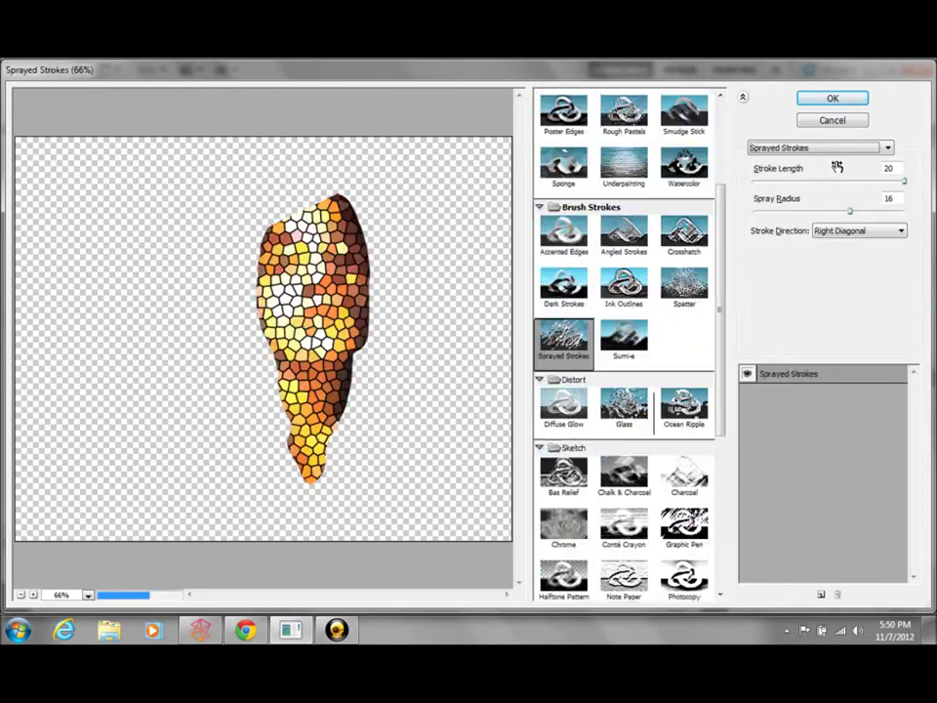
key(Up)
key(Up)
key(Up)
key(Up)
key(Up)
key(Up)
key(Up)
key(Up)
key(Up)
key(Up)
key(Up)
key(Up)
key(Up)
key(Up)
key(Up)
key(Up)
key(Up)
key(Up)
key(Down)
key(Down)
key(Down)
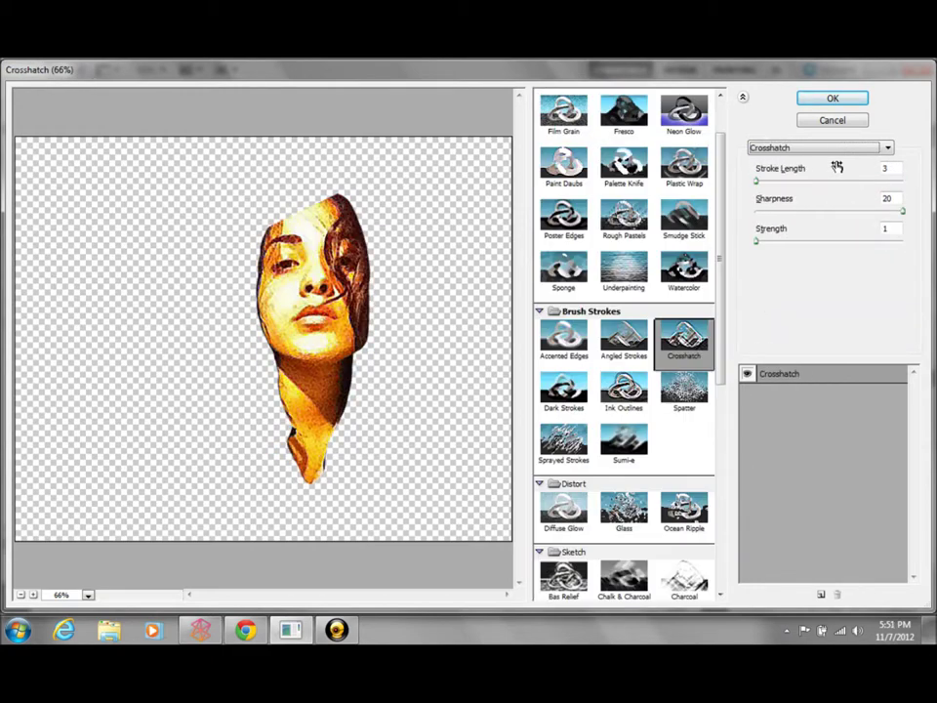
click(852, 100)
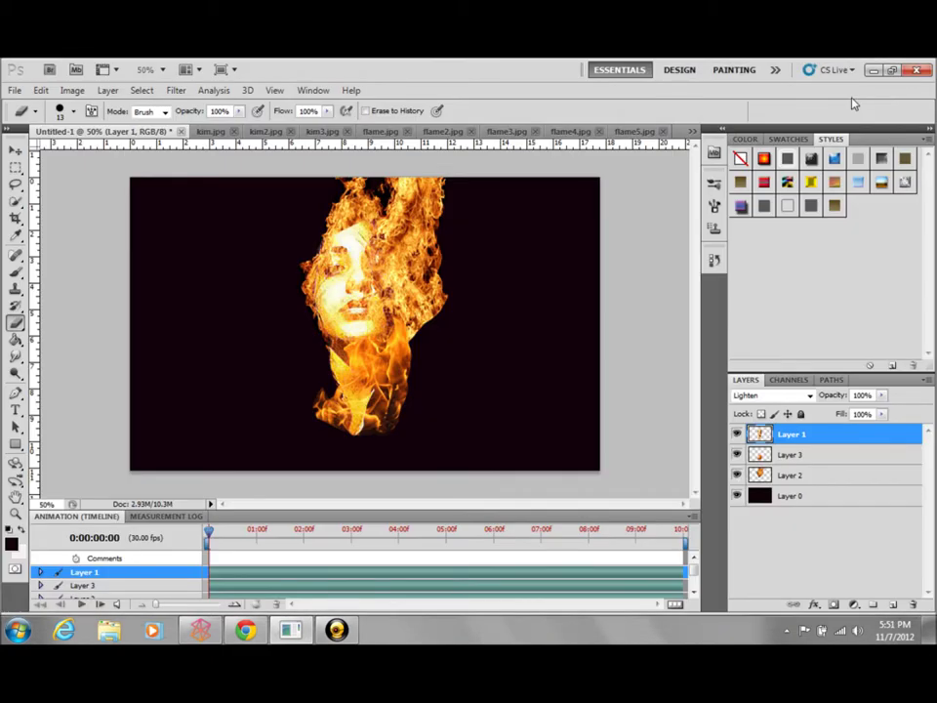
click(17, 184)
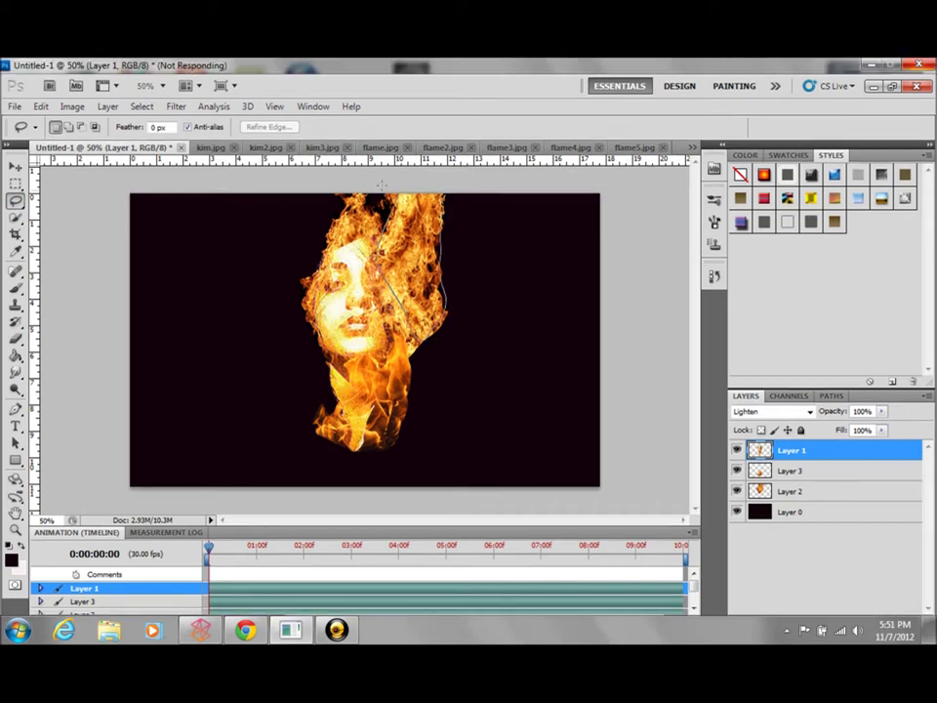
Delete the Layer 2 flames to the right of the face.
drag(406, 296, 403, 174)
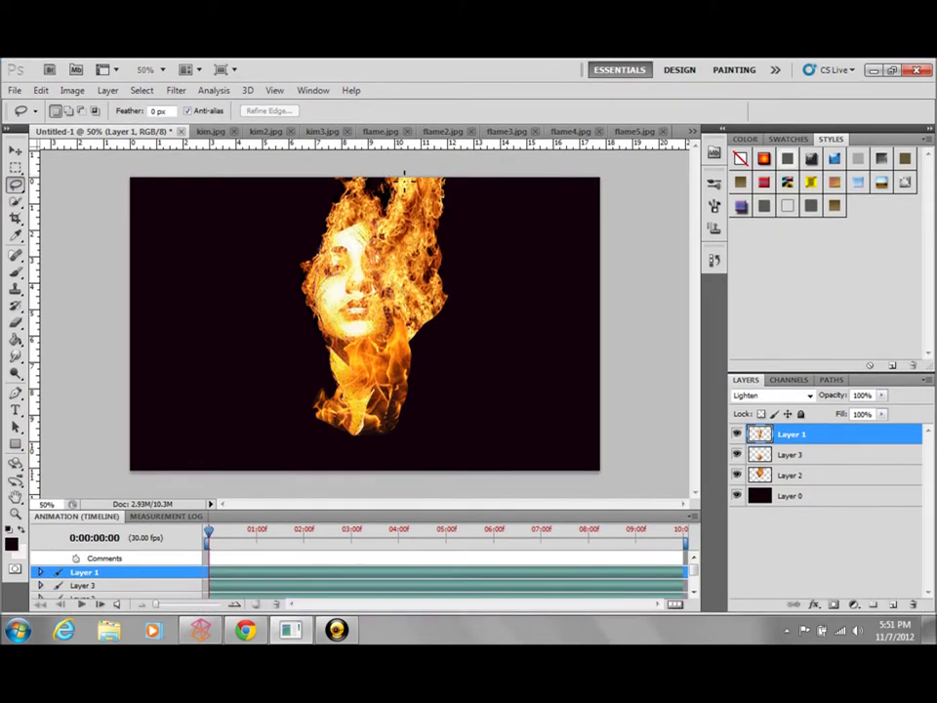
click(829, 477)
key(Delete)
key(ctrl+d)
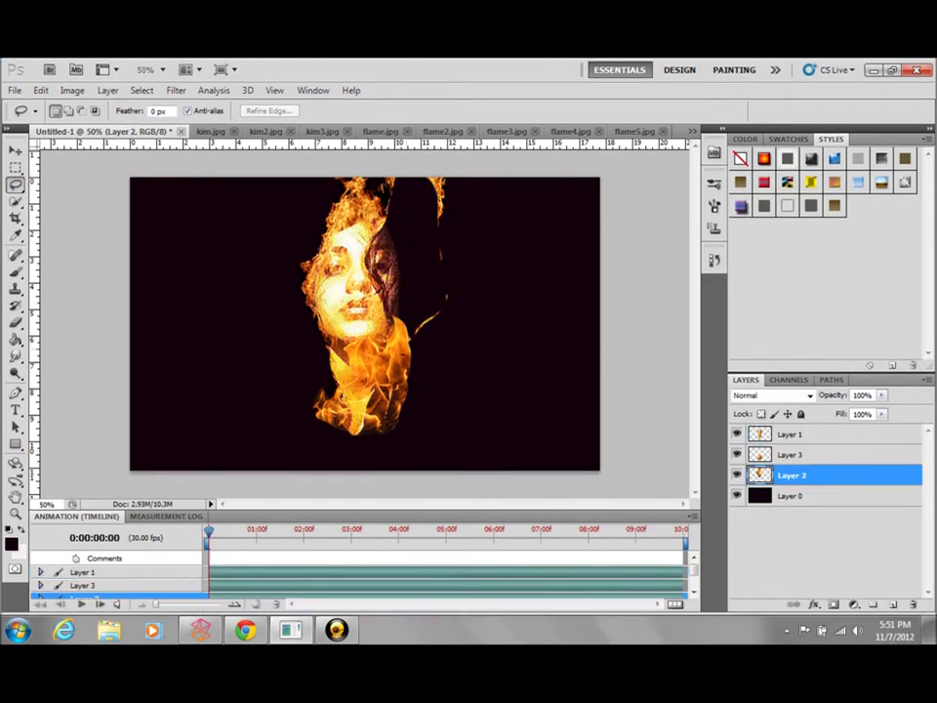
Paste a flame piece from another flame image as Layer 4, rotated about -91°.
click(239, 131)
click(377, 131)
click(566, 131)
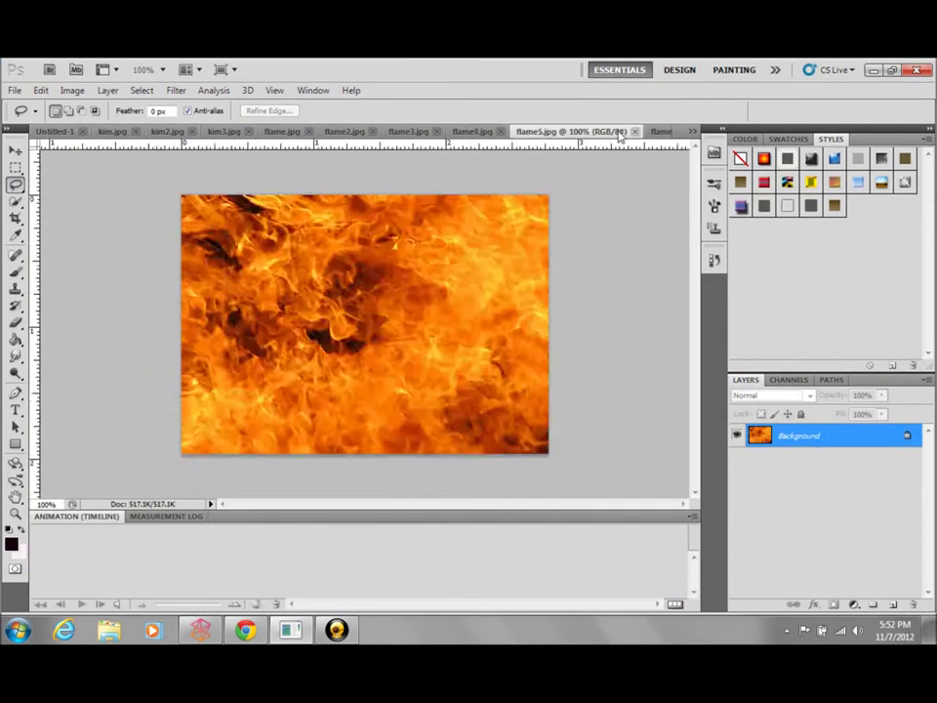
click(595, 131)
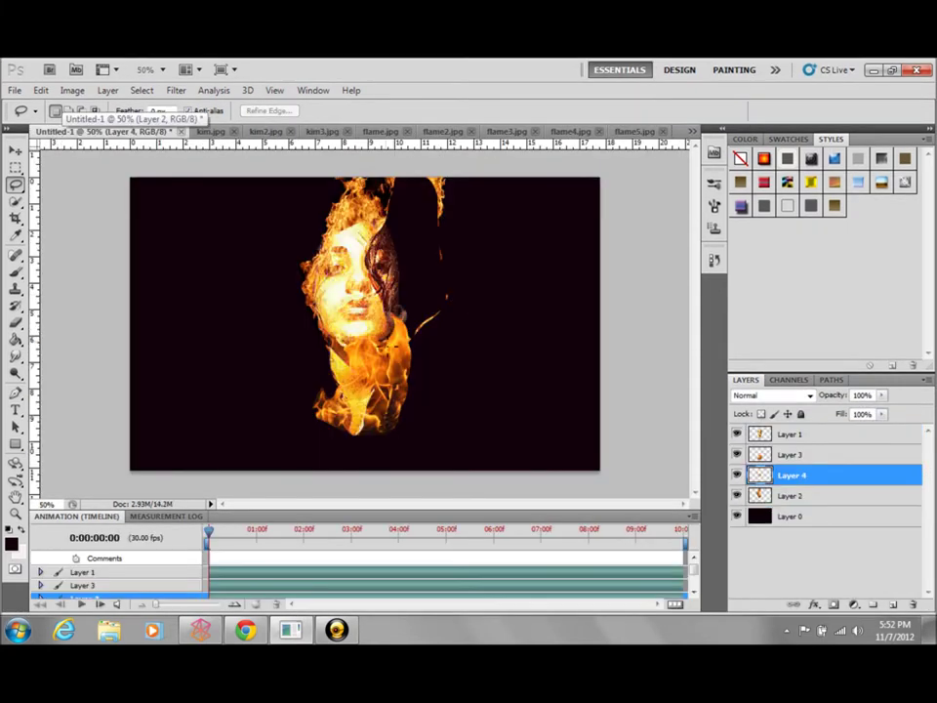
drag(444, 234, 339, 164)
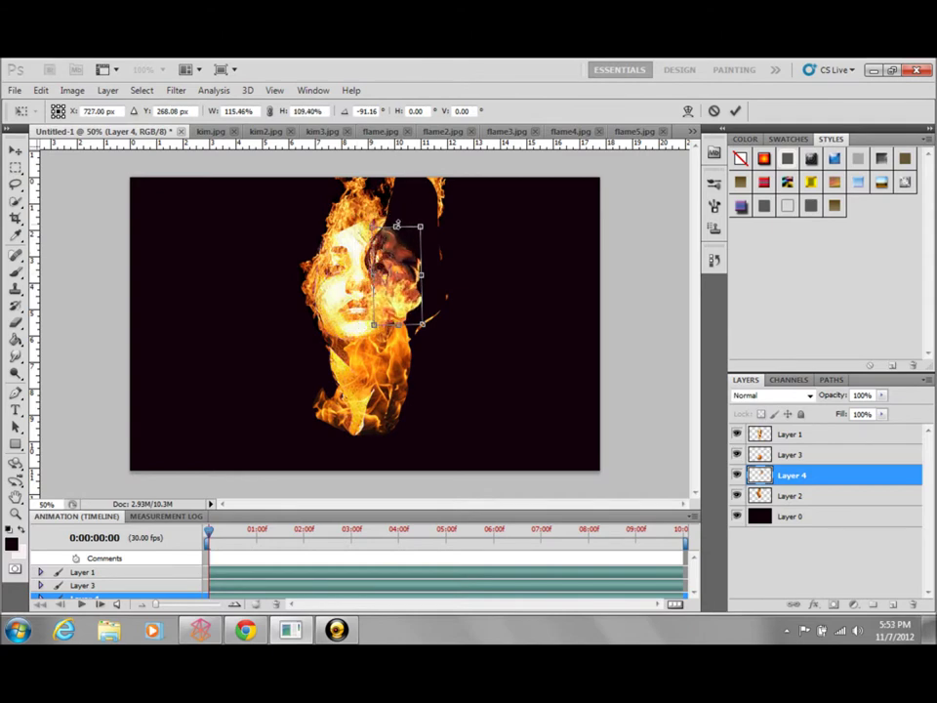
key(Return)
key(l)
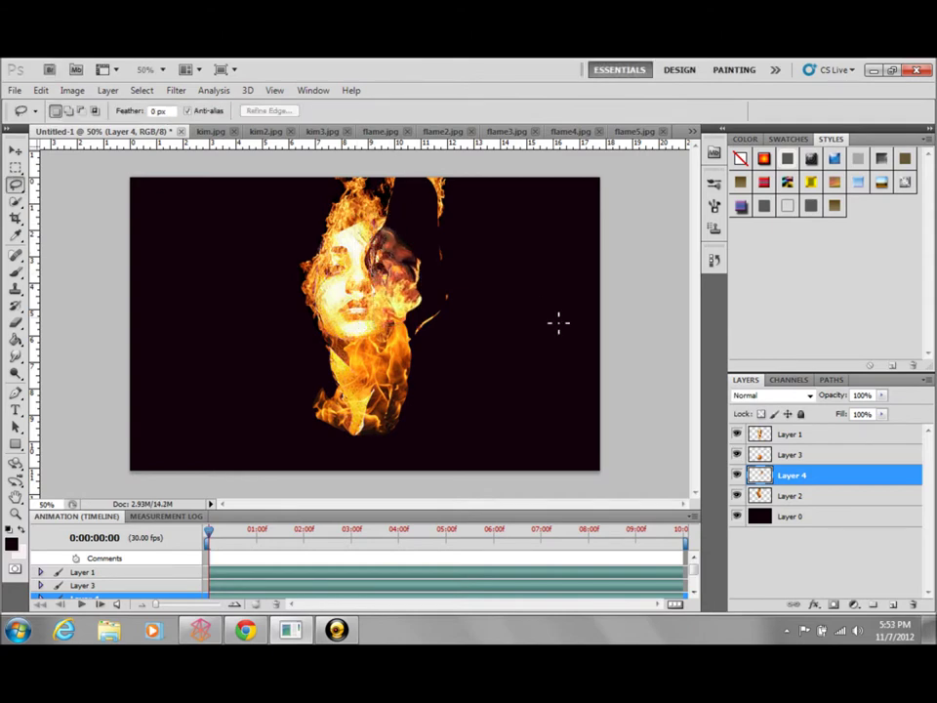
Start and cancel Free Transform on the Layer 4 flame several times.
key(ctrl+t)
key(Escape)
key(ctrl+t)
key(Escape)
key(ctrl+t)
key(Escape)
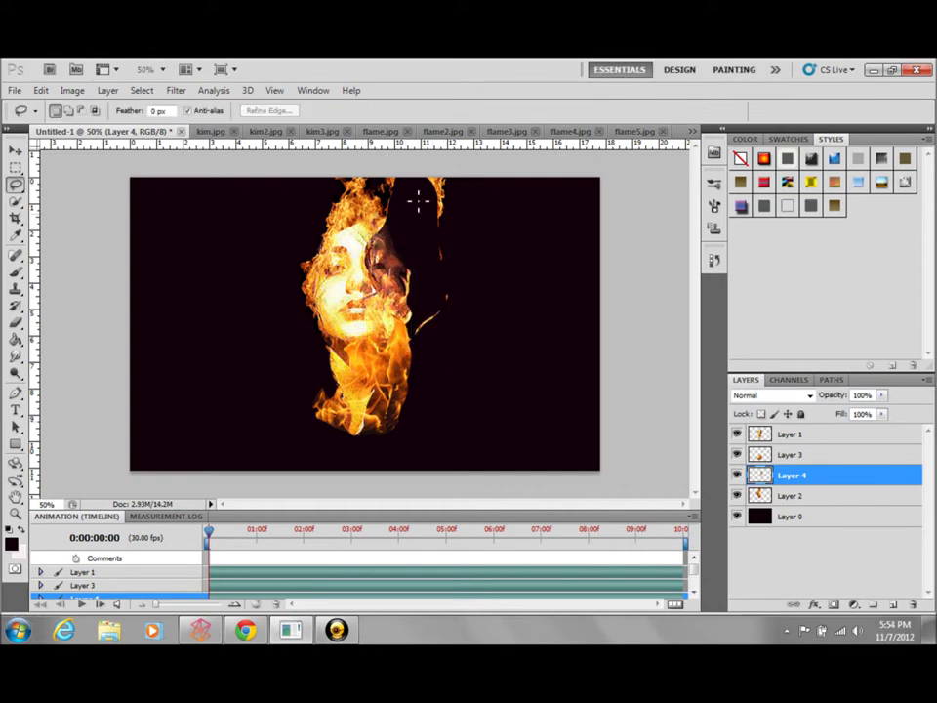
Copy the central flame from flame.jpg onto the head as Layer 5, then show History.
click(381, 131)
drag(322, 354, 371, 239)
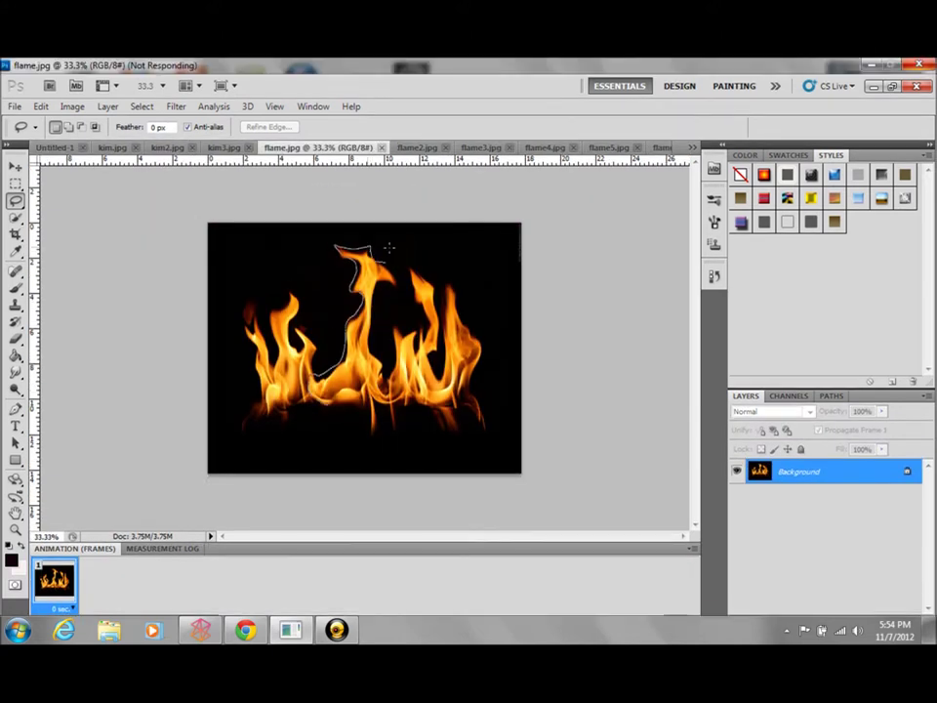
key(ctrl+v)
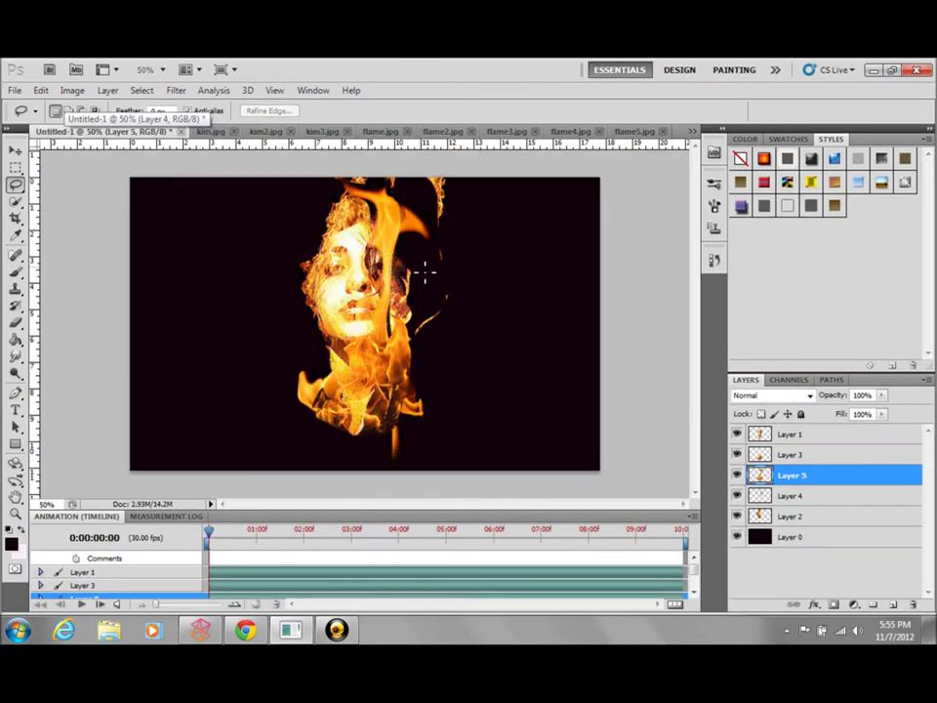
key(ctrl+t)
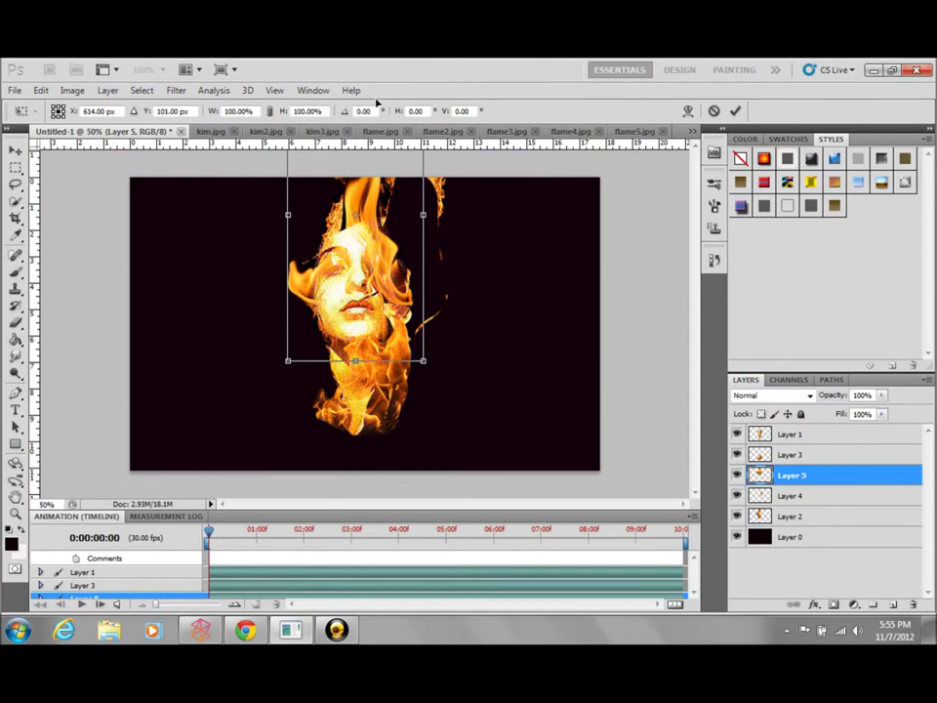
key(Return)
click(714, 259)
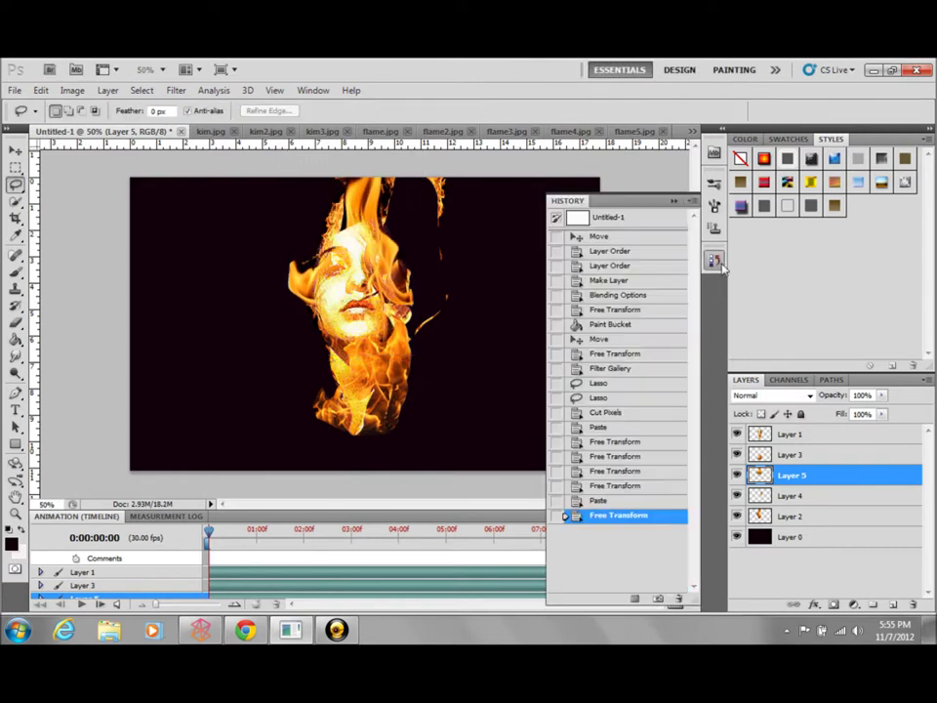
Delete the Filter Gallery history state and every edit after it.
click(617, 368)
right_click(625, 357)
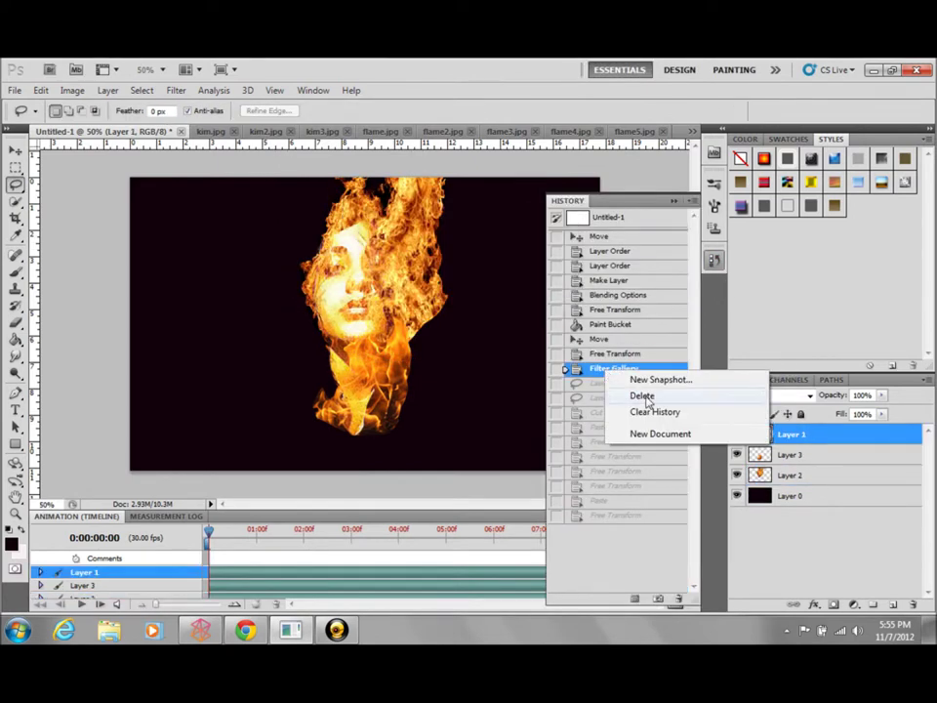
click(662, 401)
click(673, 201)
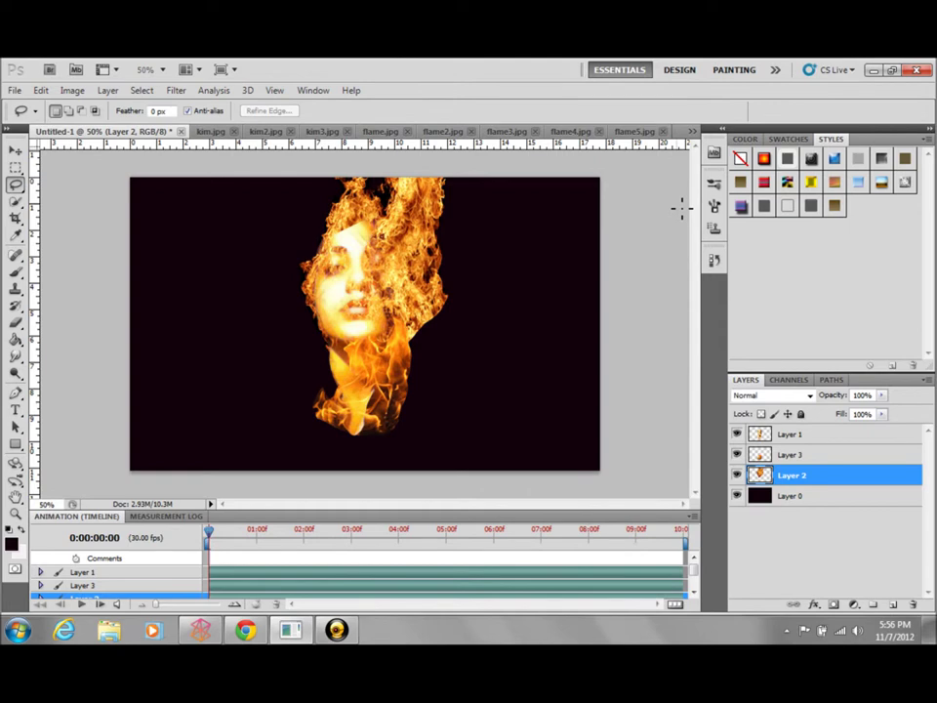
Lasso the right edge of flame and face, copy it to a layer, and move it down.
drag(363, 256, 448, 270)
key(ctrl+j)
key(ctrl+t)
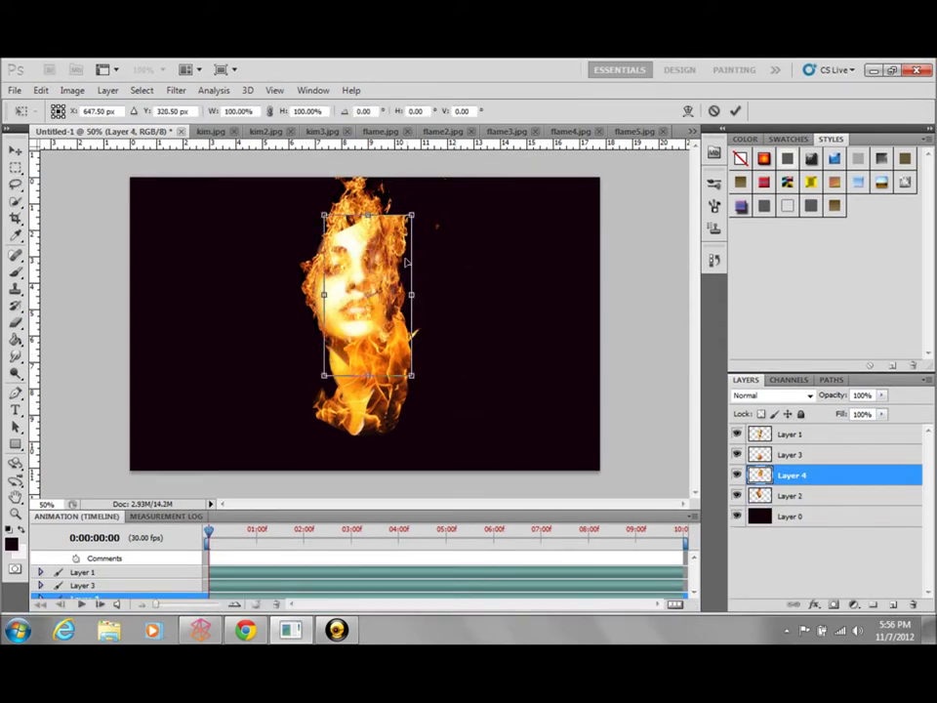
drag(371, 283, 375, 367)
key(Return)
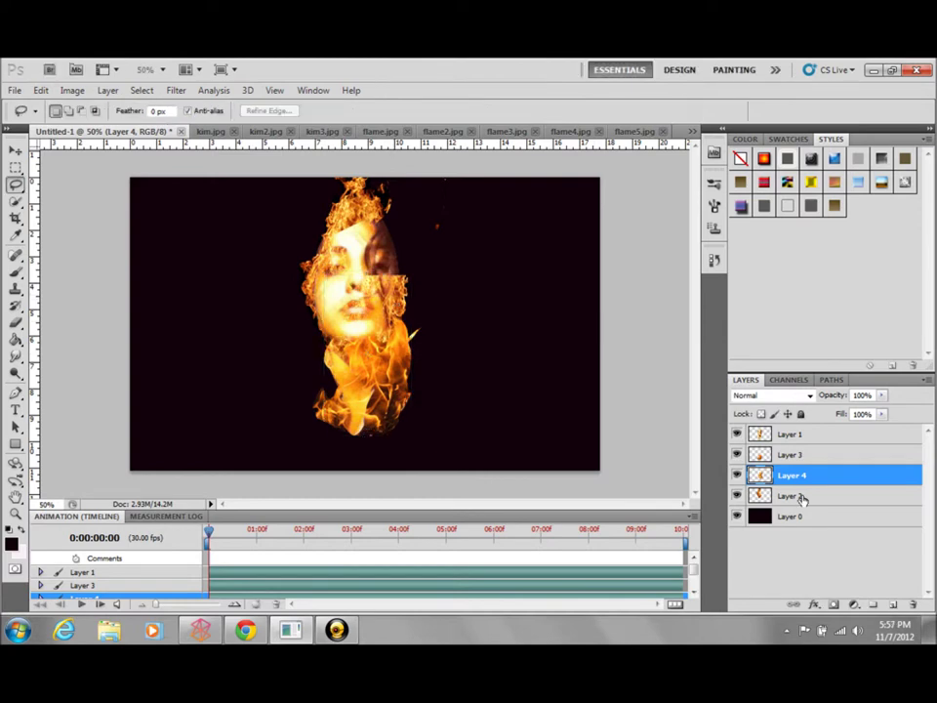
Undo the copied piece through History, removing Cut Pixels and returning to the Lasso state.
click(713, 258)
click(600, 400)
right_click(605, 382)
click(639, 407)
click(437, 286)
click(713, 258)
click(600, 369)
right_click(621, 387)
key(Escape)
Copy the tall flame from flame.jpg, paste it into the portrait as Layer 4, and move it.
click(674, 200)
click(381, 131)
key(ctrl+c)
click(103, 131)
key(ctrl+v)
key(v)
mouse_move(147, 171)
mouse_down()
mouse_move(391, 308)
mouse_move(381, 281)
mouse_up()
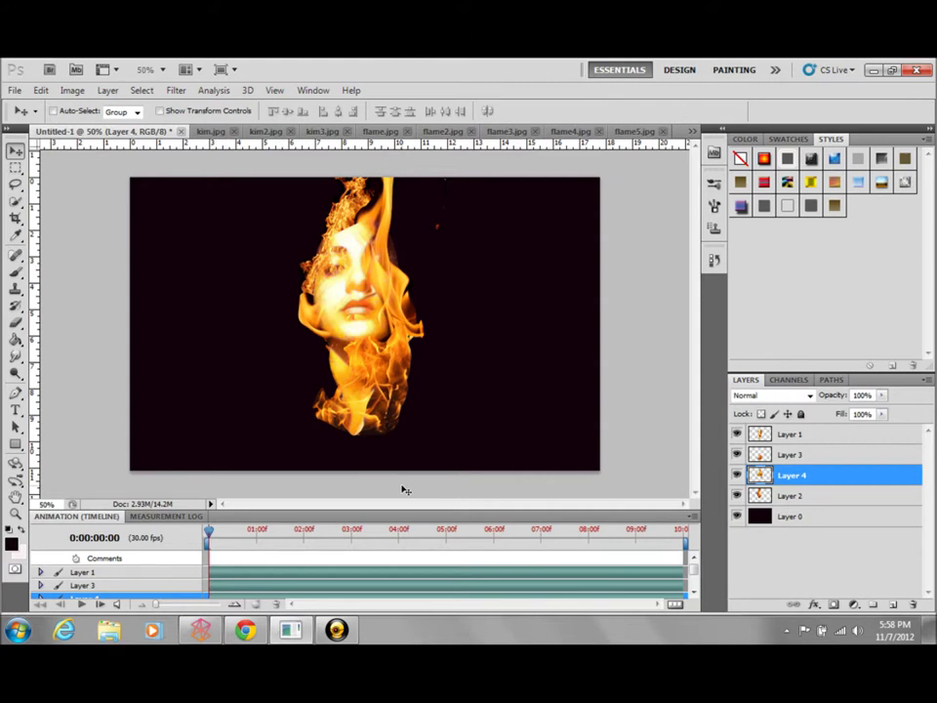
Undo the last flame move, delete the Move history step, and reposition Layer 4 over the face.
key(ctrl+z)
key(ctrl+z)
click(714, 259)
key(ctrl+z)
key(ctrl+z)
click(680, 597)
click(441, 282)
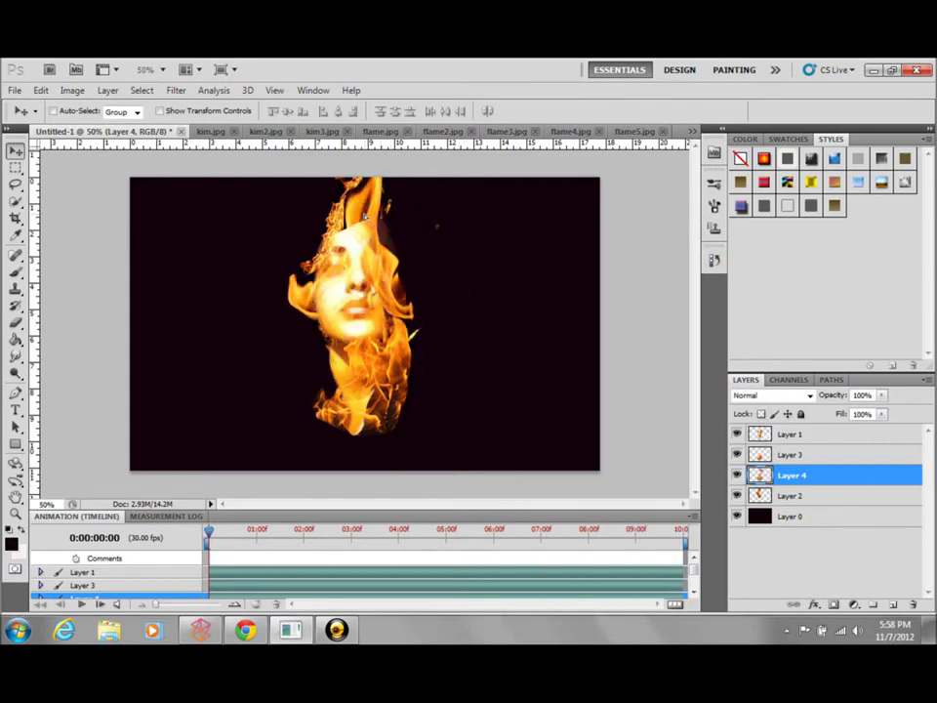
drag(378, 251, 383, 259)
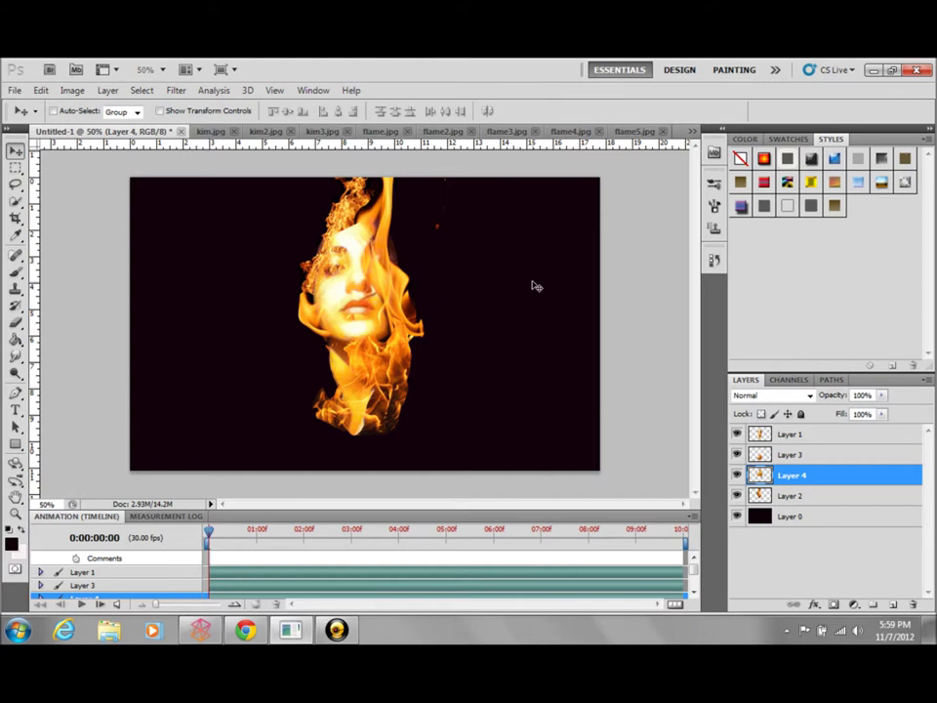
Move the curly Layer 2 flame up-left beside the face.
click(818, 496)
mouse_move(337, 283)
mouse_down()
mouse_move(303, 253)
mouse_move(279, 268)
mouse_up()
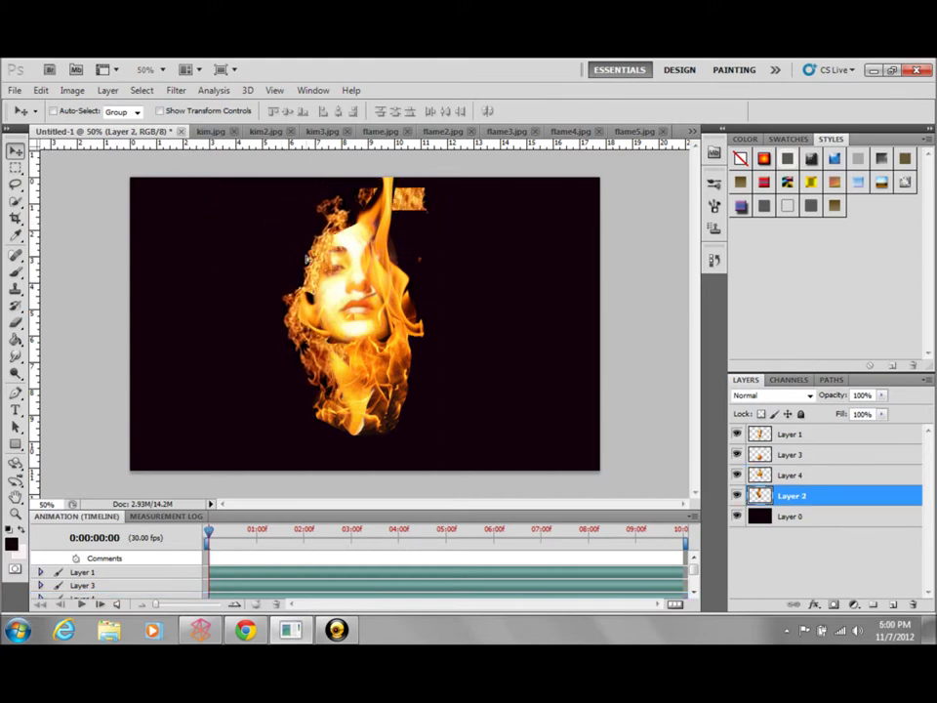
drag(277, 266, 288, 261)
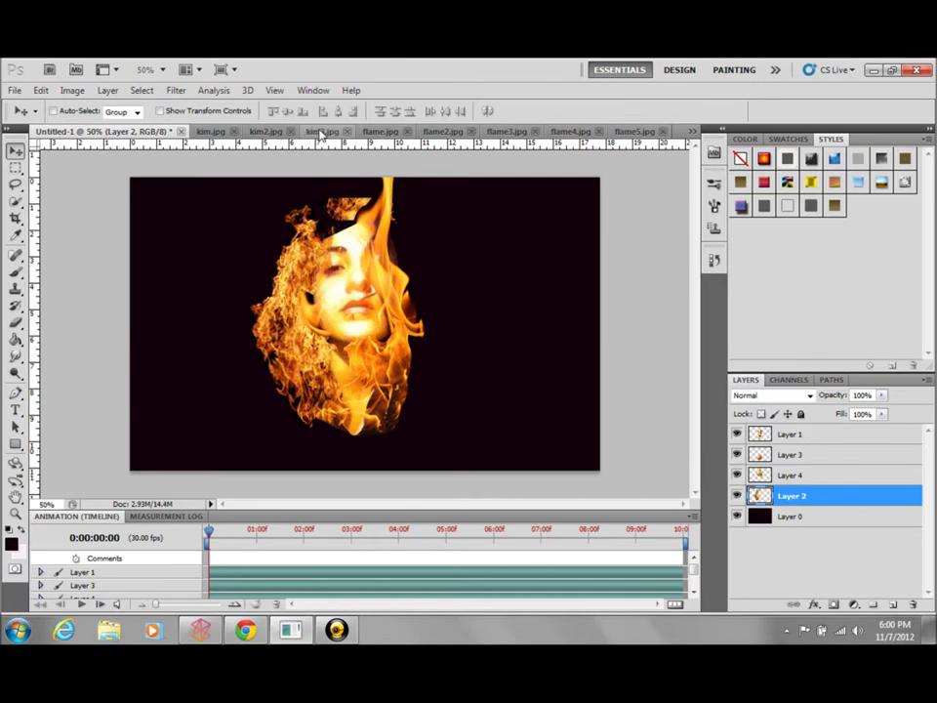
Switch through the open flame documents to flame7.jpg.
click(380, 130)
click(565, 131)
click(600, 131)
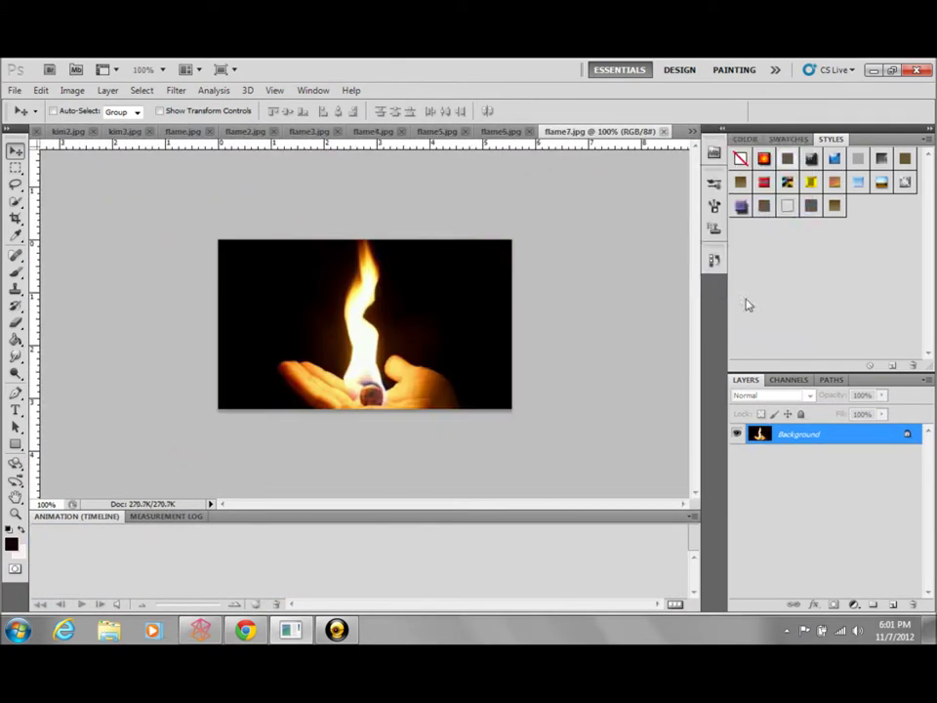
Lasso a flame in flame3.jpg and place it up-left over the face as Layer 5.
click(692, 130)
click(747, 314)
click(116, 133)
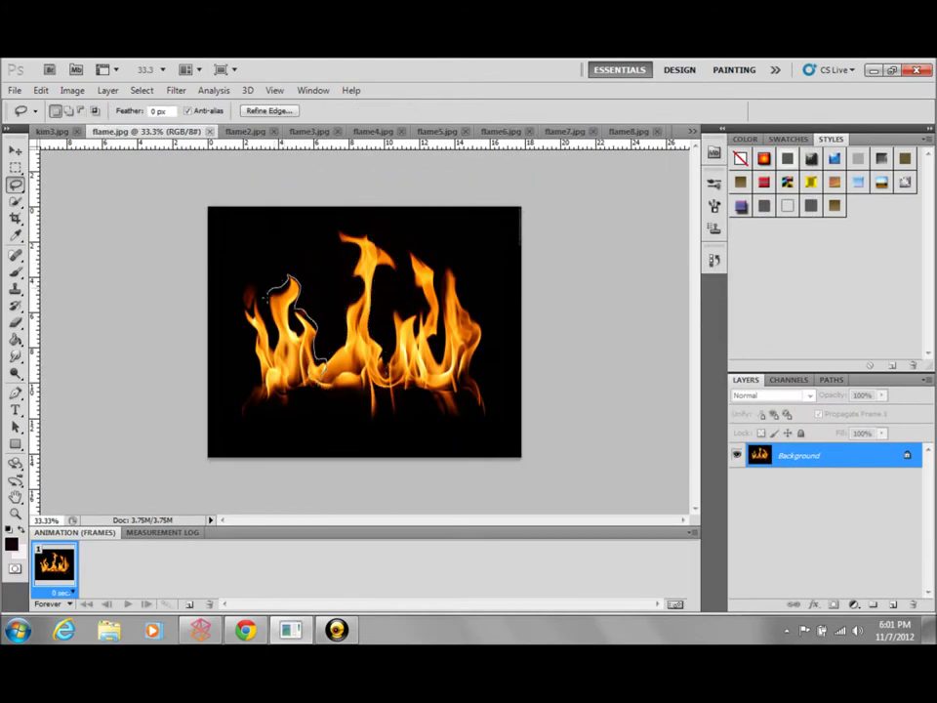
drag(267, 294, 247, 332)
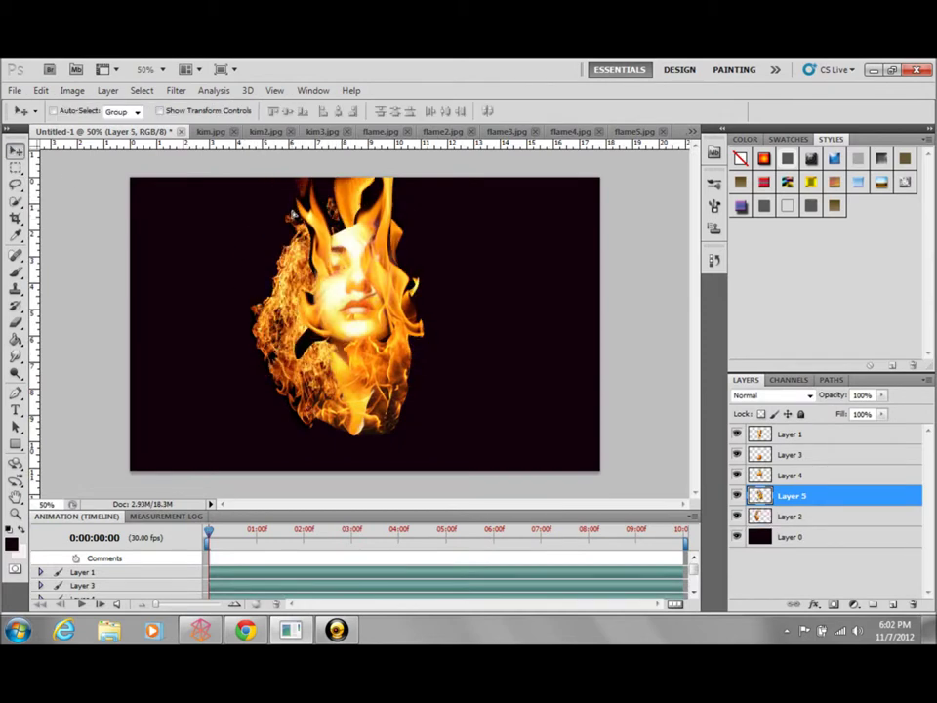
mouse_move(300, 247)
mouse_down()
mouse_move(247, 212)
mouse_move(490, 253)
mouse_move(274, 203)
mouse_up()
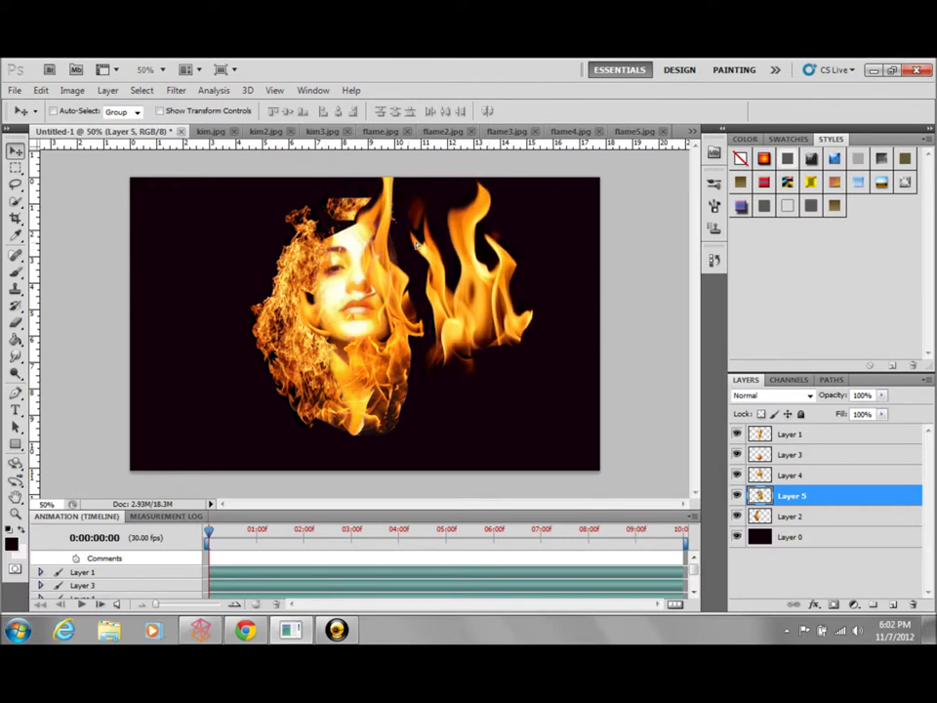
Reposition the curly flame beside the face and shift the Layer 5 flame piece.
drag(320, 381, 216, 391)
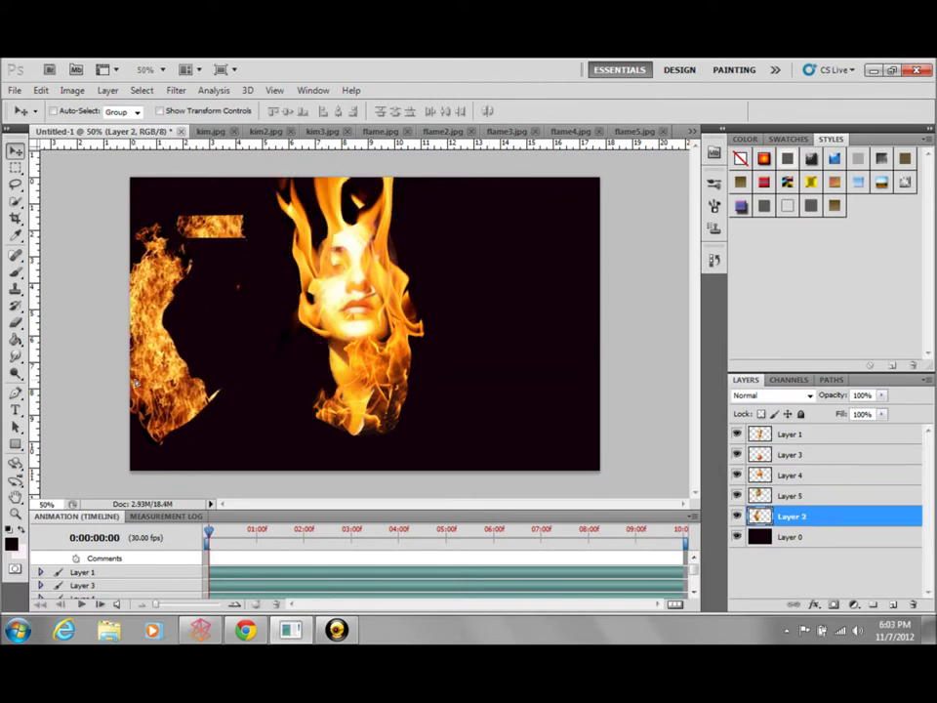
drag(137, 383, 281, 357)
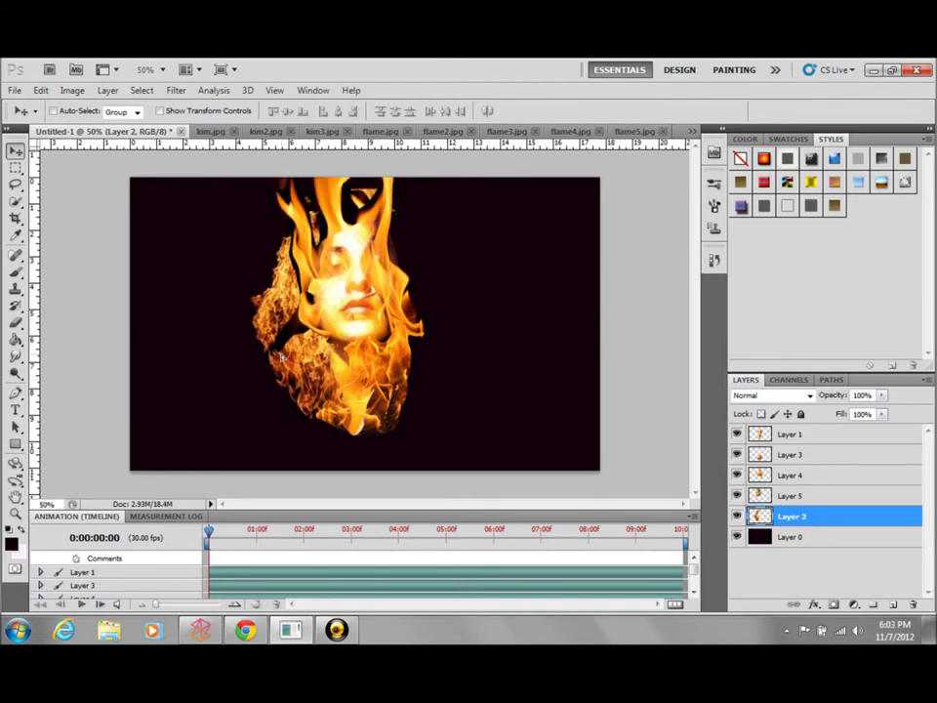
click(822, 475)
click(820, 476)
mouse_move(346, 330)
mouse_down()
mouse_move(181, 349)
mouse_move(298, 322)
mouse_up()
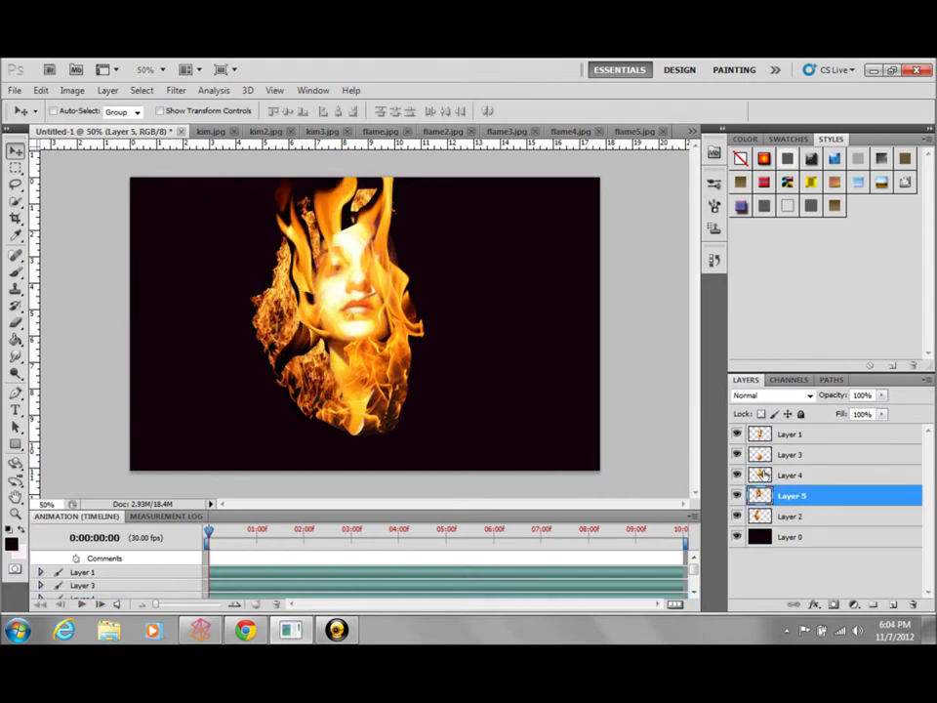
Compare Lighten and Lighter Color on Layer 5, keep Normal, then nudge it over the forehead.
right_click(823, 496)
click(807, 165)
click(781, 251)
click(744, 372)
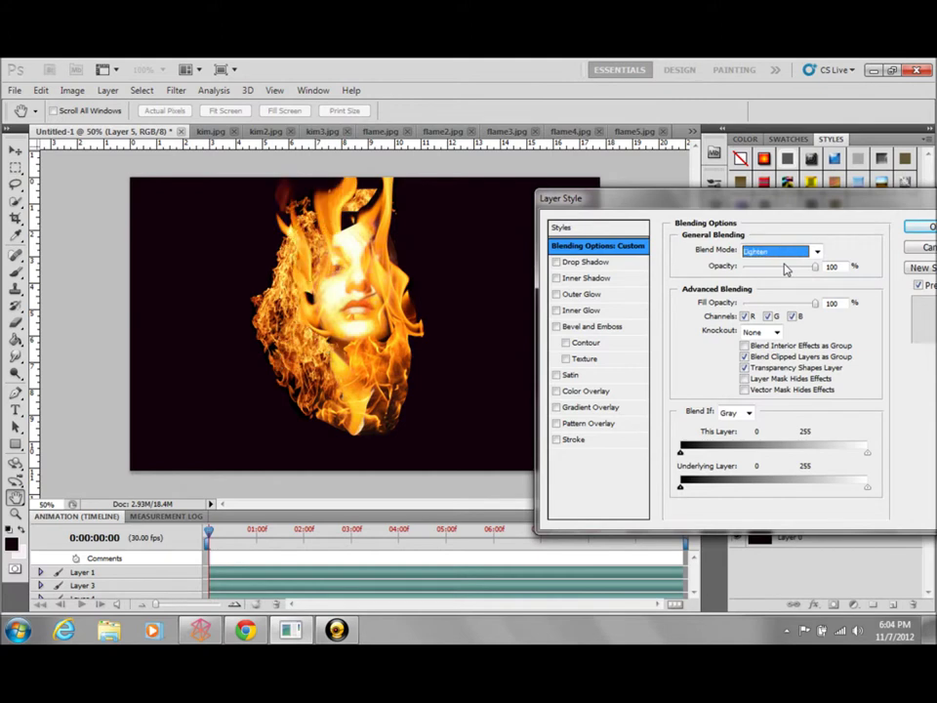
key(Up)
key(Up)
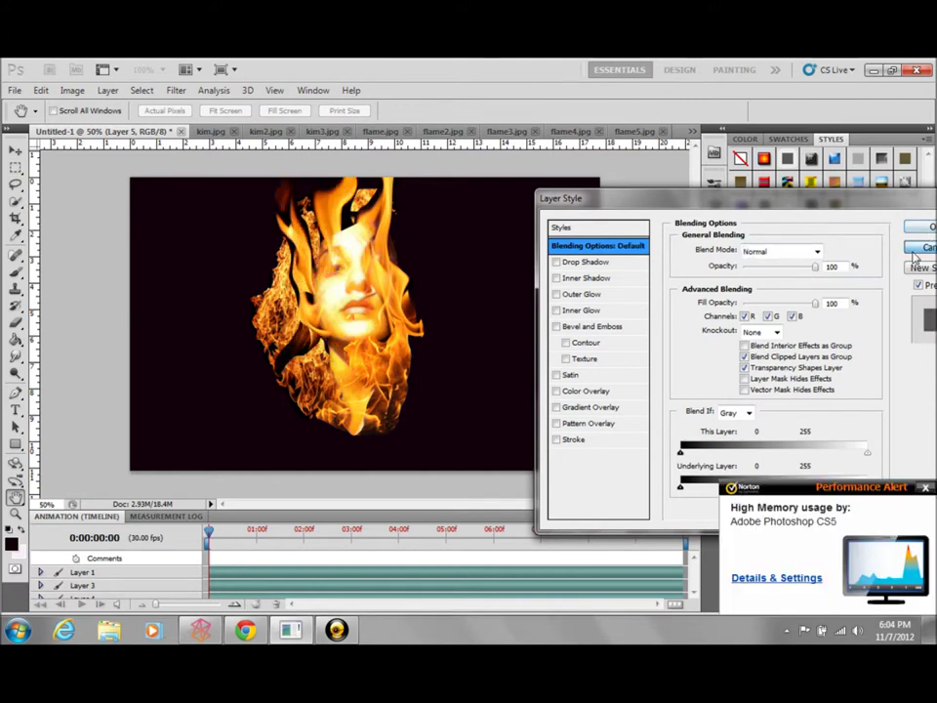
key(Return)
click(813, 517)
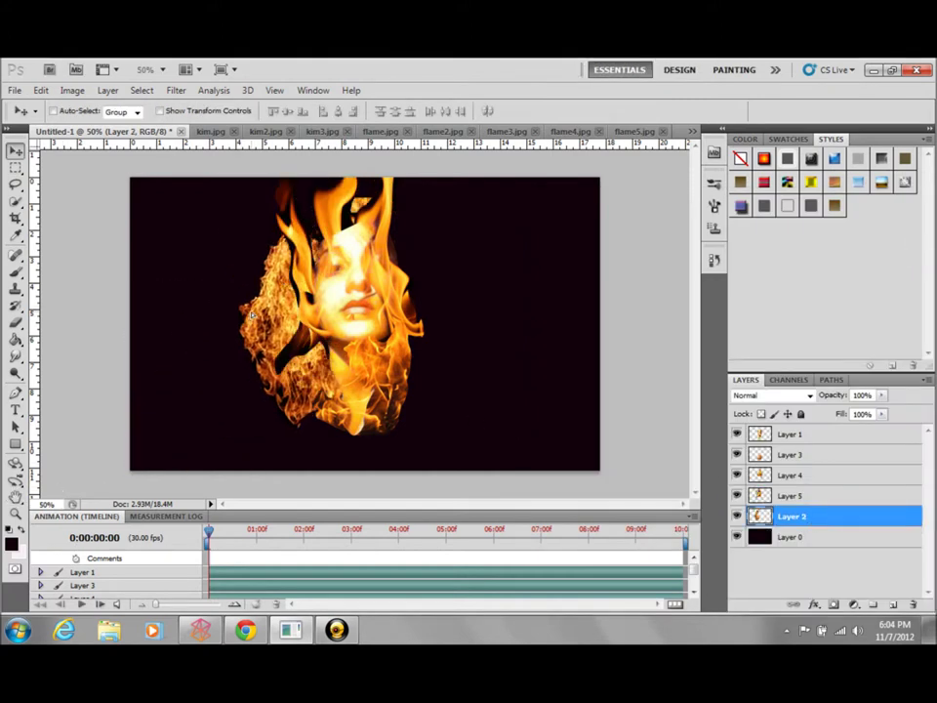
mouse_move(265, 312)
mouse_down()
mouse_move(333, 258)
mouse_move(318, 256)
mouse_up()
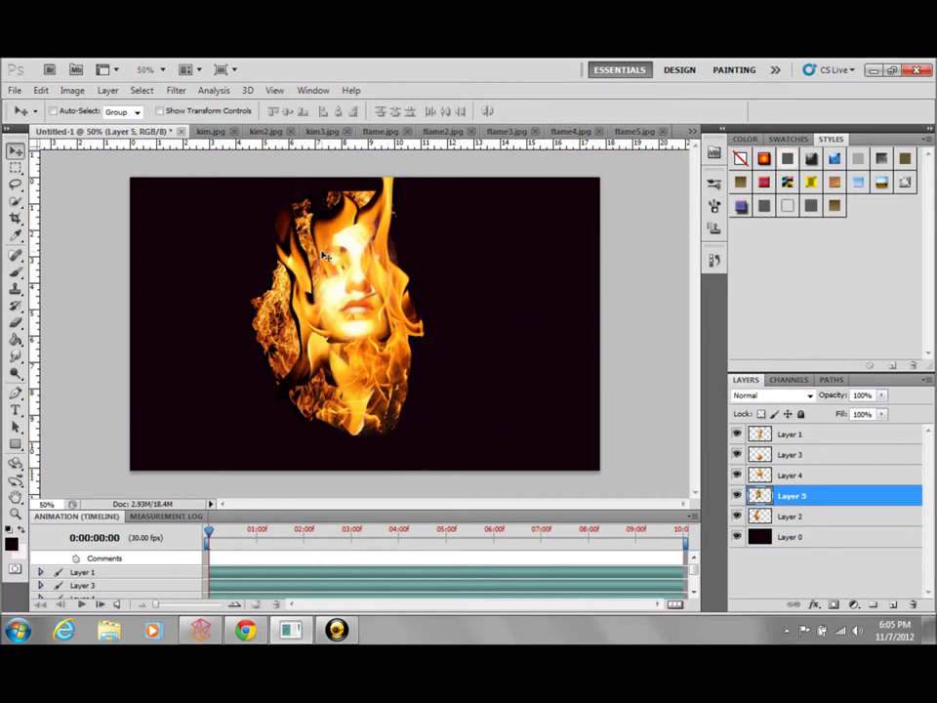
Lasso and erase stray flame edges on Layer 5 and Layer 4.
key(l)
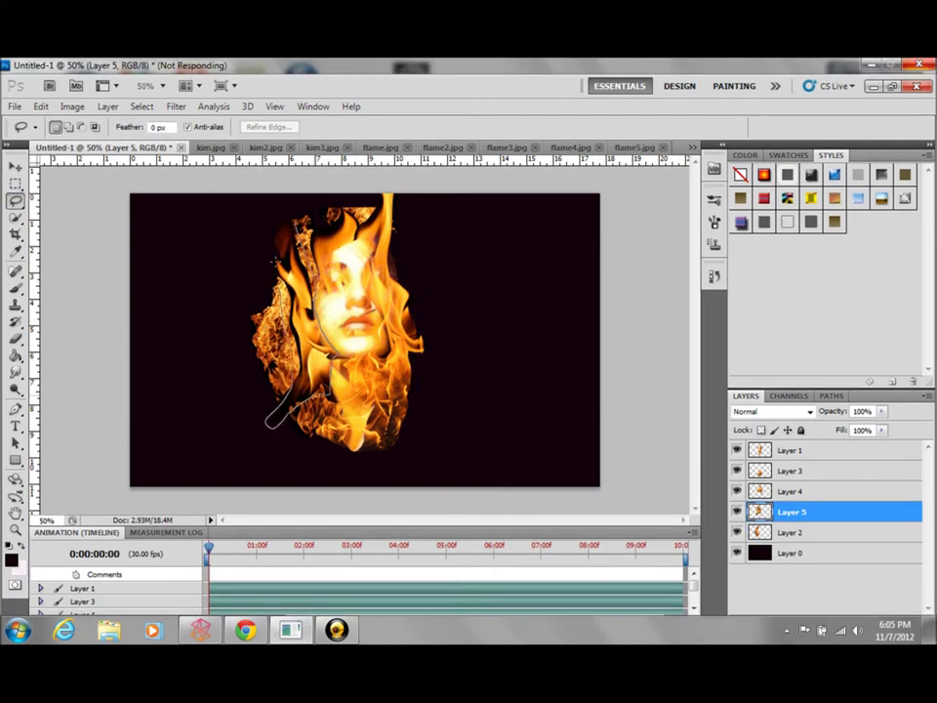
drag(253, 258, 215, 188)
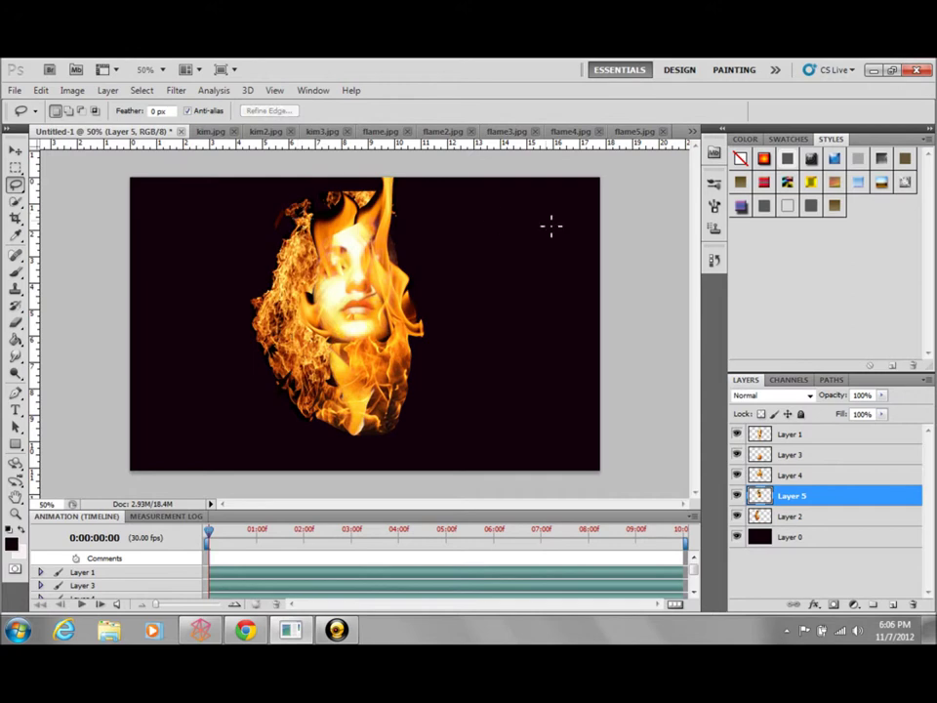
click(17, 323)
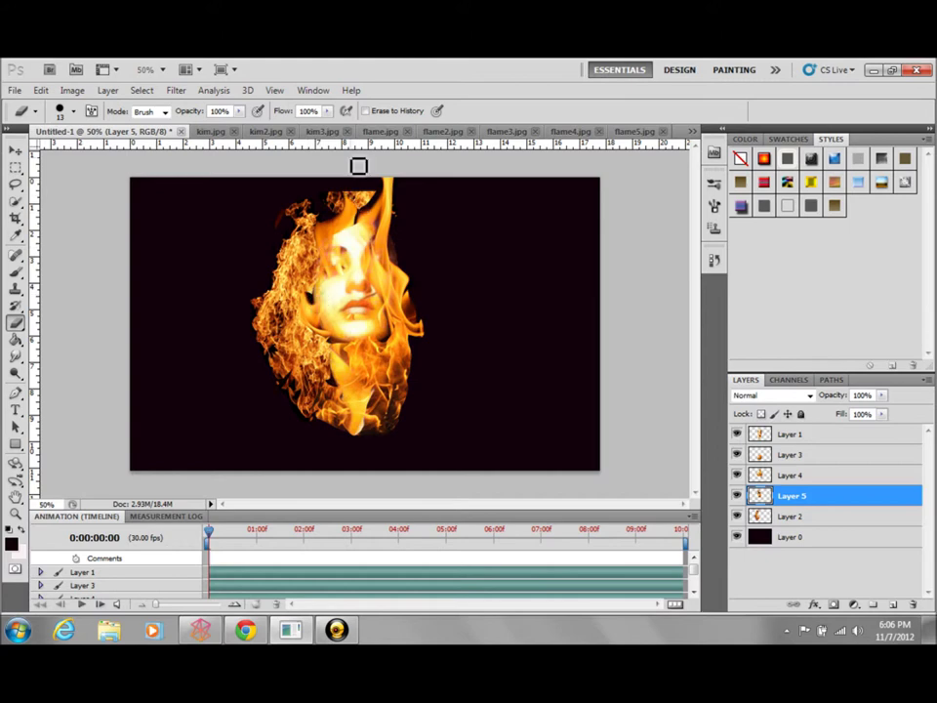
click(855, 474)
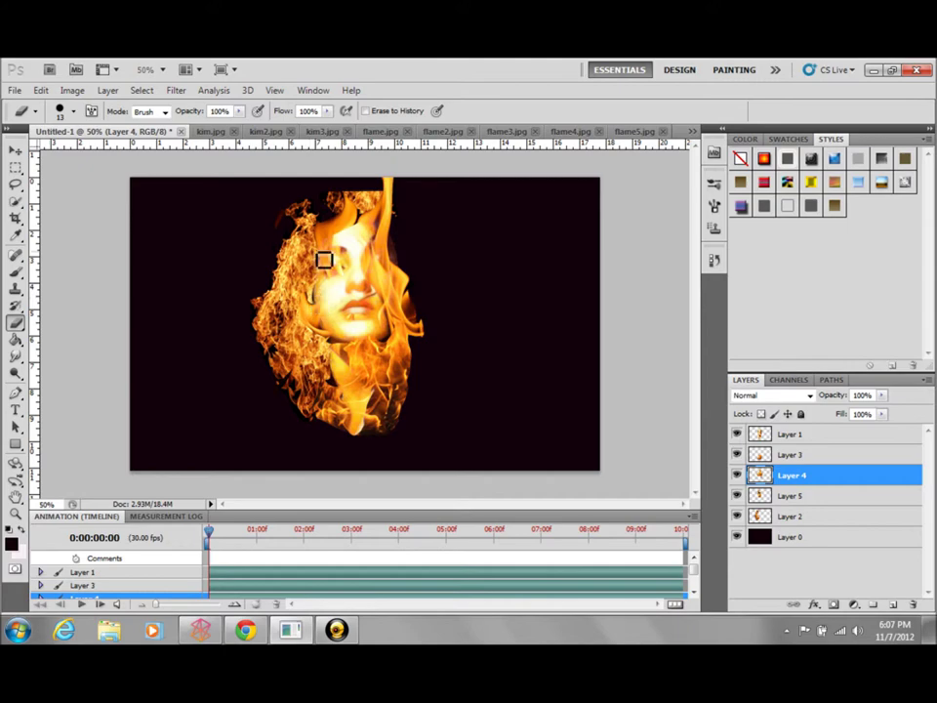
Save the composite under a new name as fuego.psd via Save As.
click(15, 90)
click(32, 313)
key(Escape)
click(14, 90)
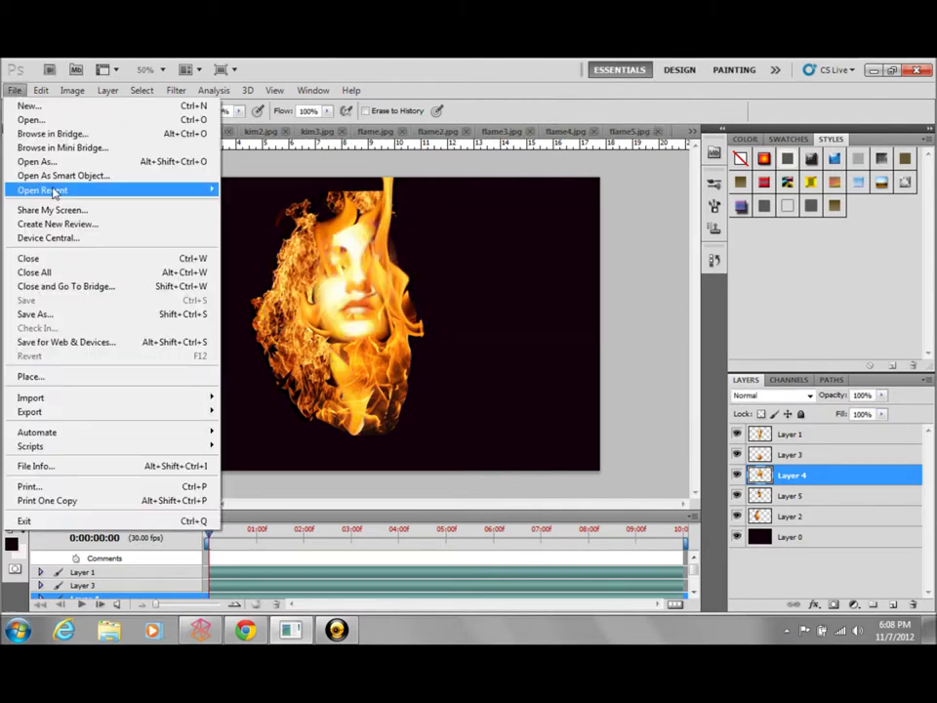
click(33, 313)
click(749, 385)
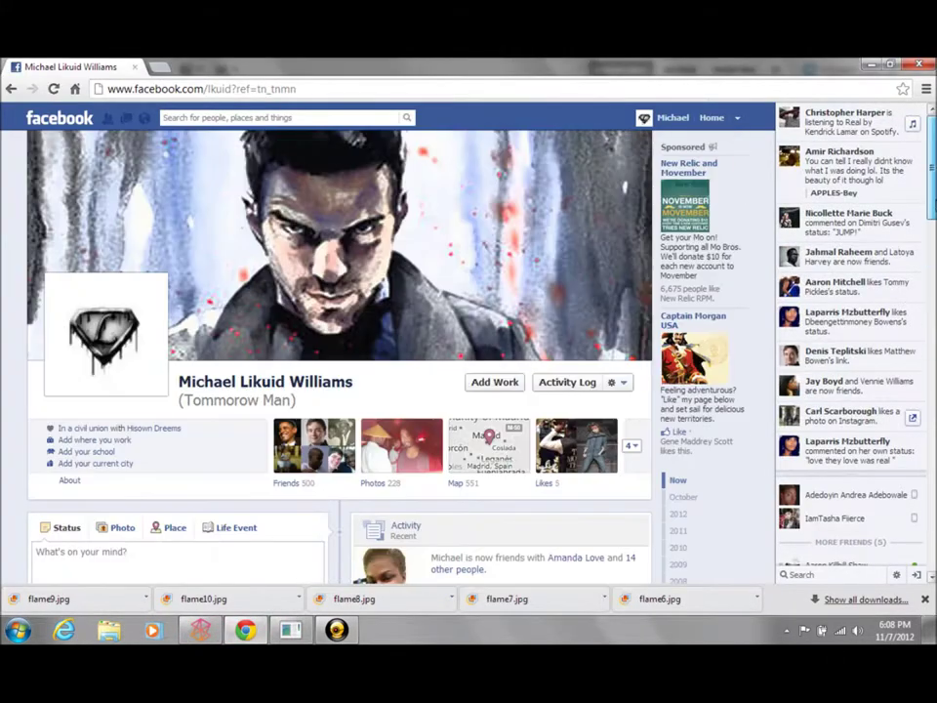
Start a Facebook photo post captioned "Fuego" with a friend tagged.
scroll(119, 410, down, 2)
click(119, 406)
click(108, 454)
text(Fuego @Kim)
click(92, 473)
text(t done though)
Attach fuego.jpg to the post and publish it.
click(88, 488)
text(fue)
click(186, 450)
key(Return)
click(297, 515)
Check the posted photo on the tagged friend's profile, then close the browser.
scroll(337, 371, down, 3)
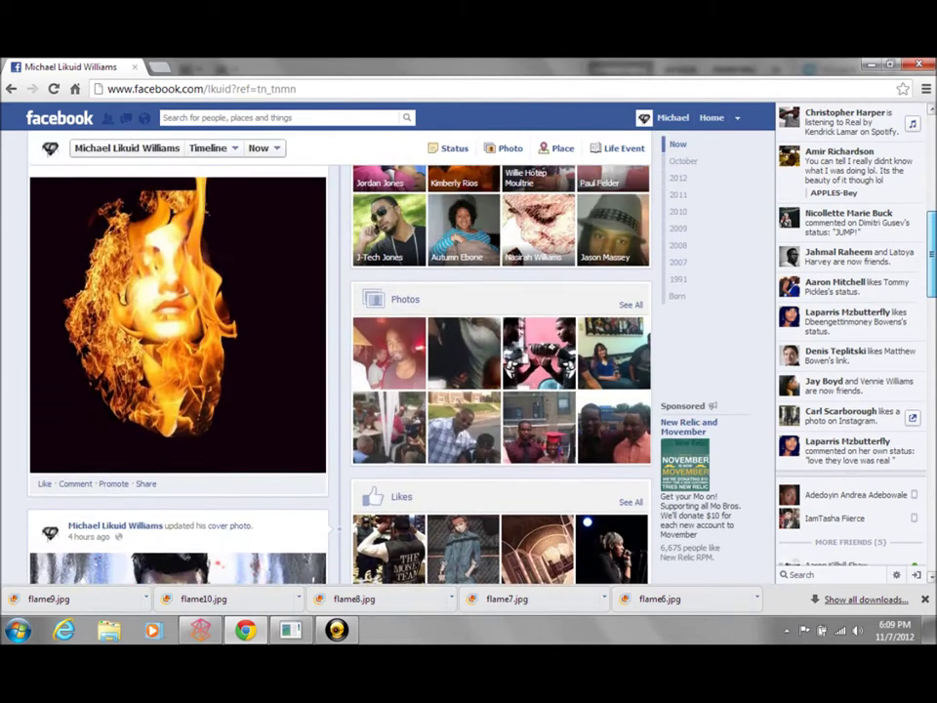
scroll(336, 371, up, 1)
scroll(337, 371, down, 1)
scroll(337, 371, down, 1)
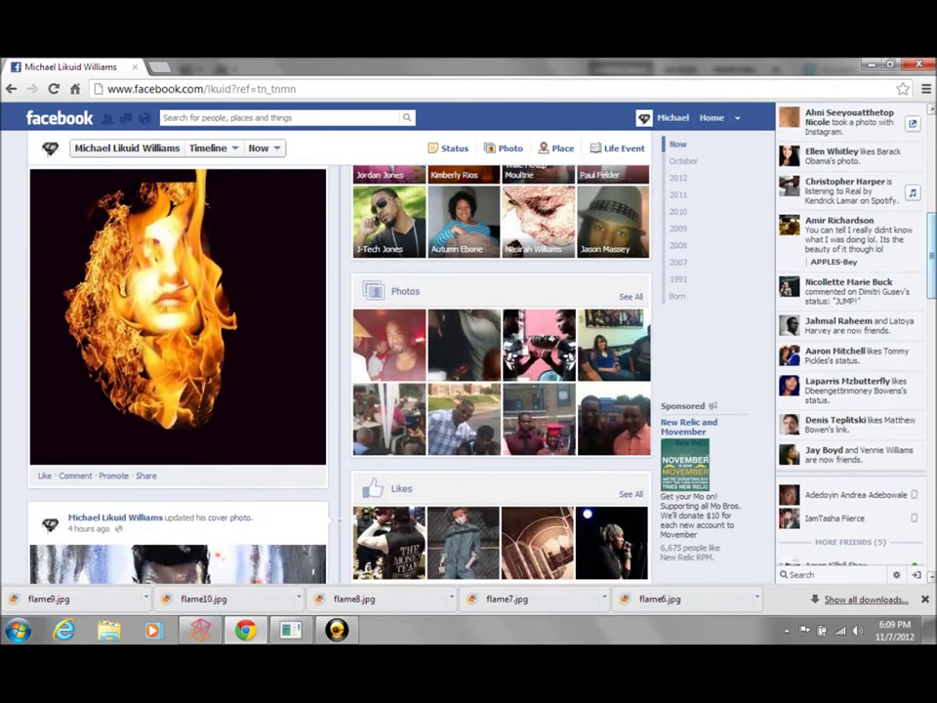
scroll(337, 371, up, 2)
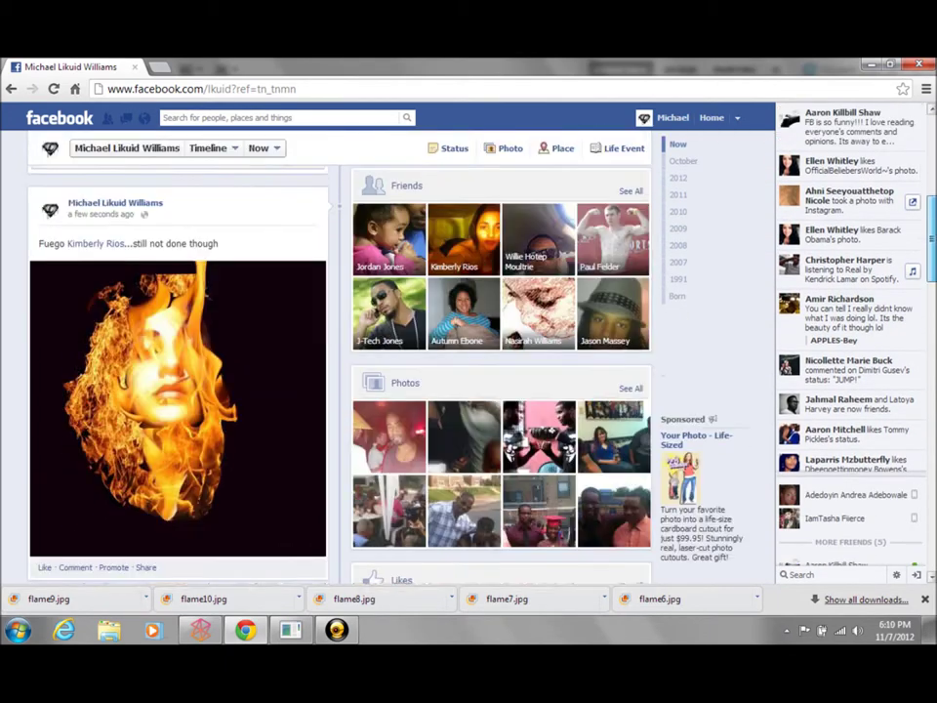
scroll(337, 371, down, 1)
scroll(76, 309, up, 3)
scroll(90, 265, down, 1)
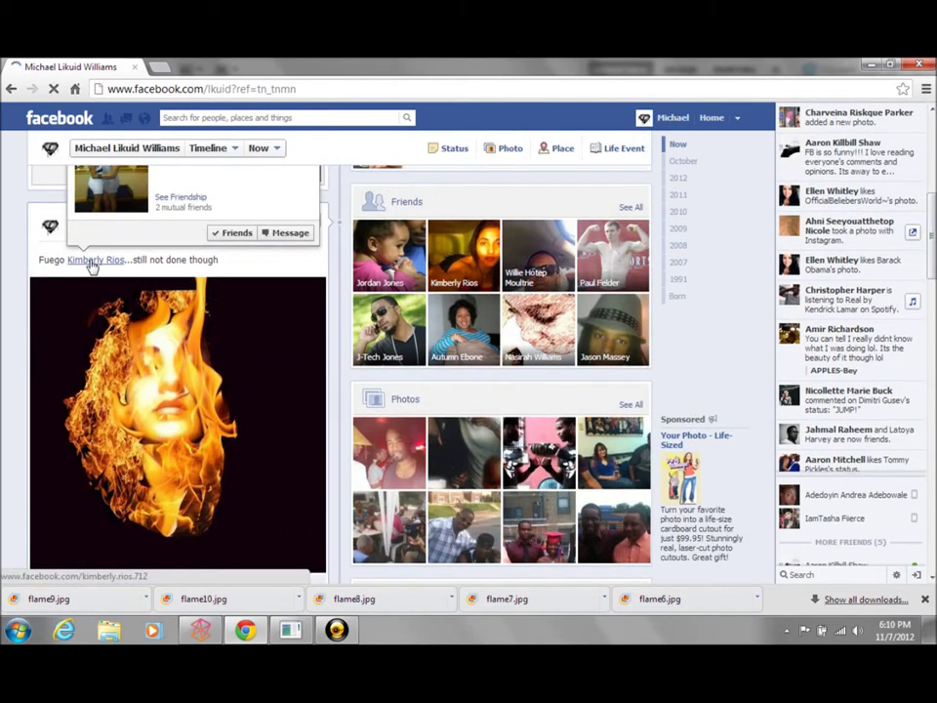
click(90, 263)
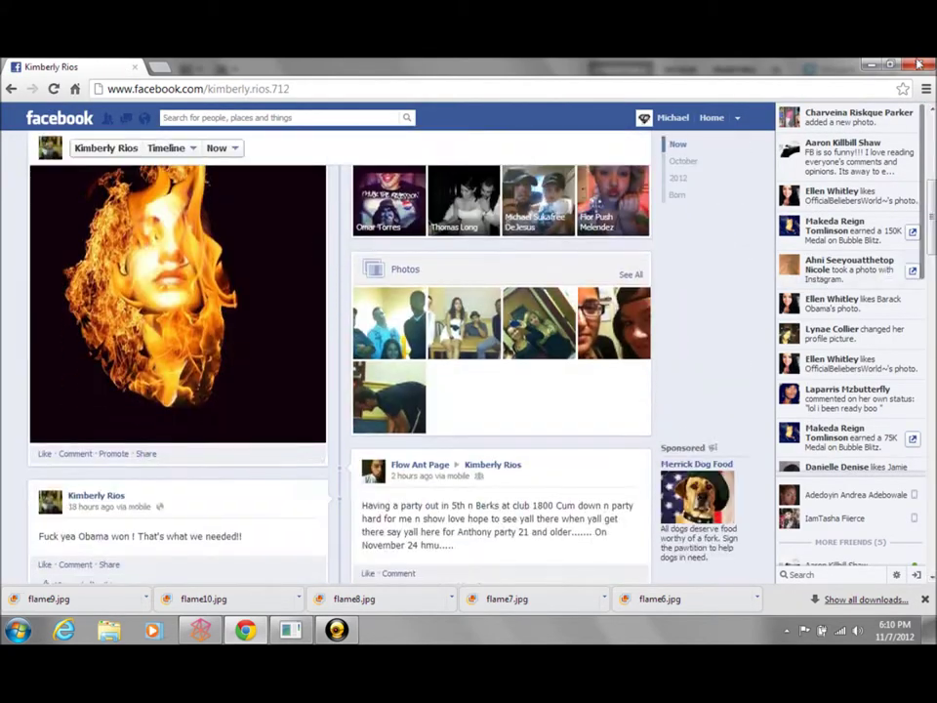
click(918, 64)
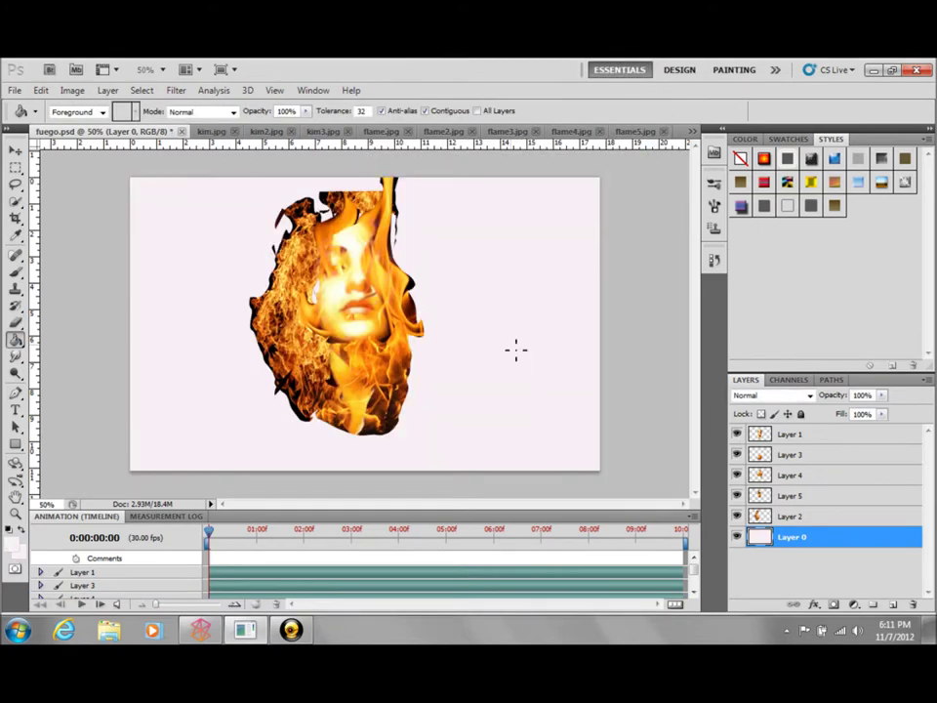
Fill Layer 0 of fuego.psd with the near-black dark purple colour.
click(516, 350)
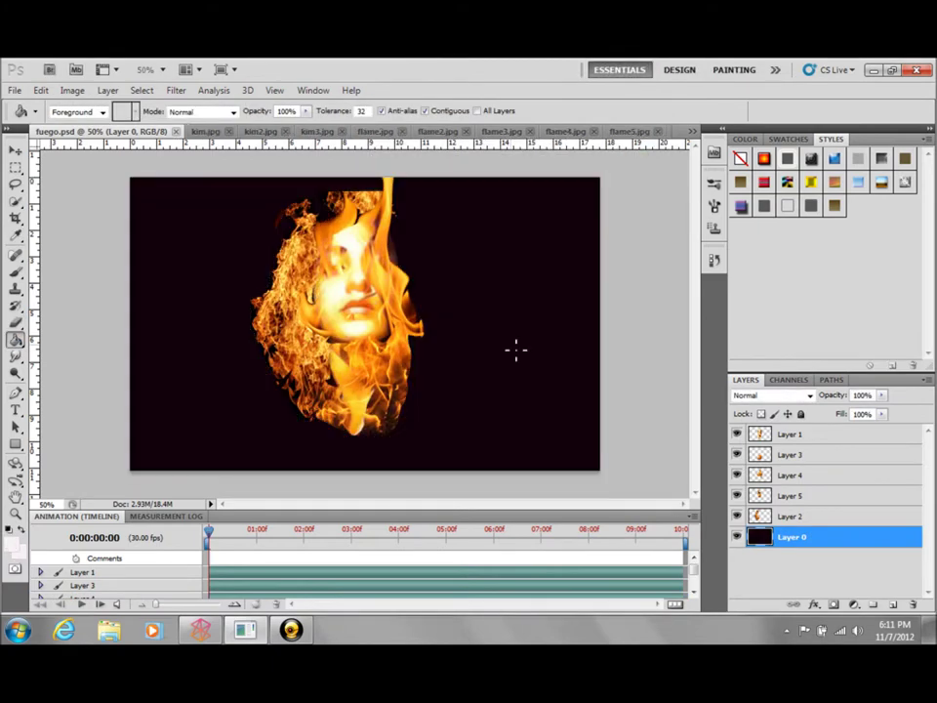